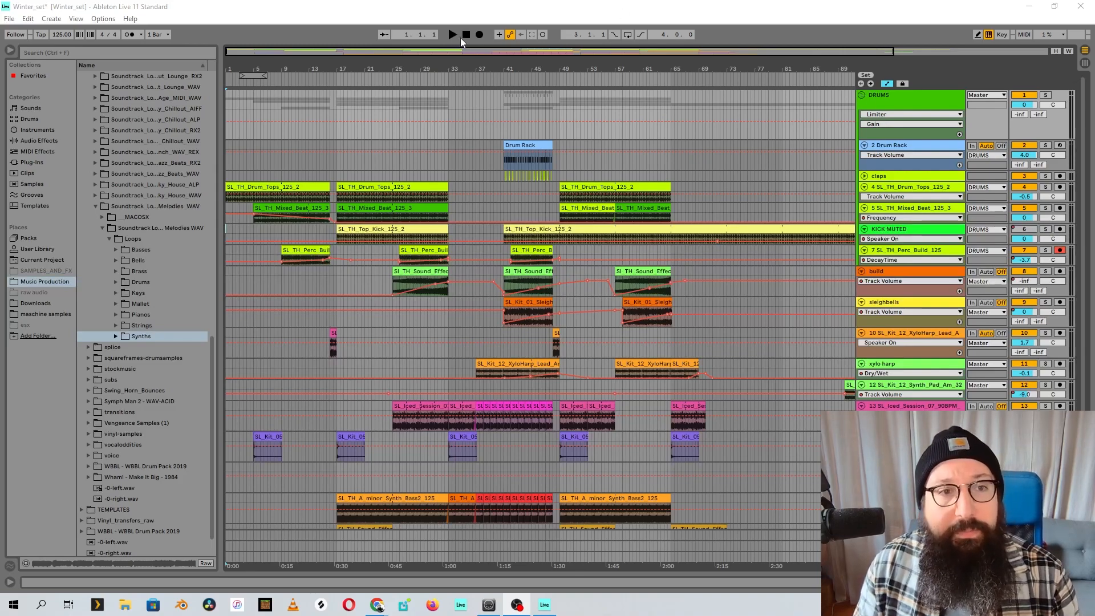
Play the arrangement from the beginning and select the first SL_TH_Drum_Tops_125_2 clip on the drum tops track
left_click(452, 34)
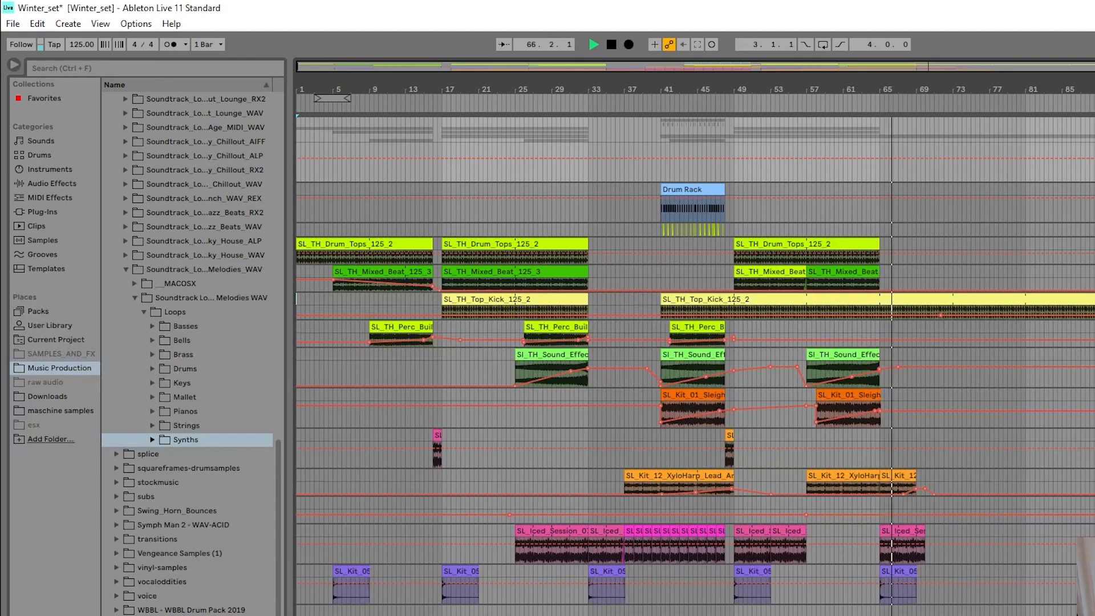
scroll(1005, 508, "down", 3)
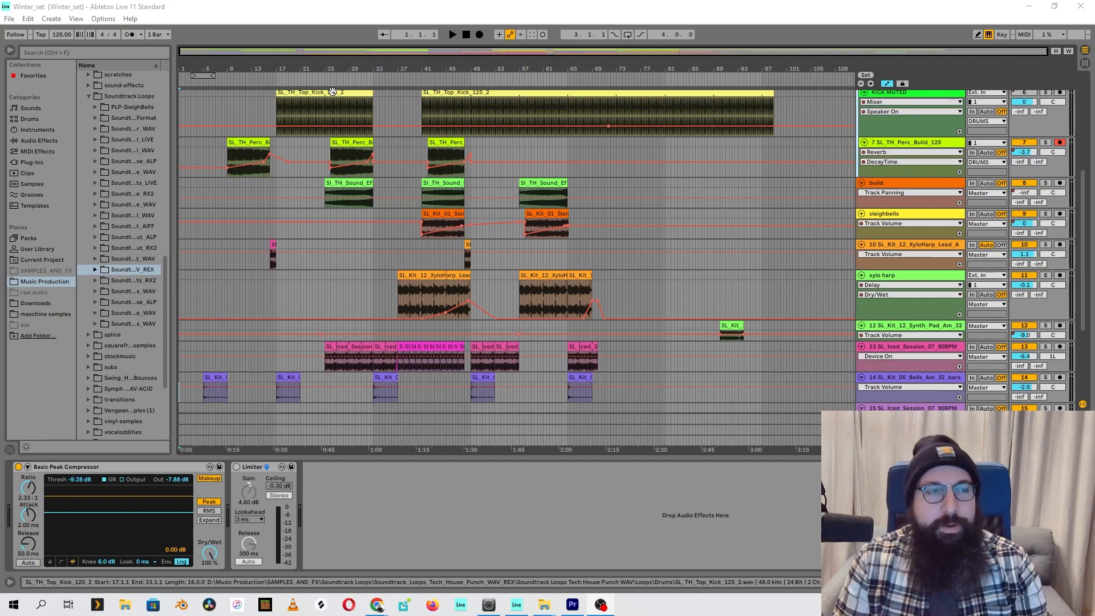
scroll(299, 234, "up", 2)
scroll(299, 236, "up", 4)
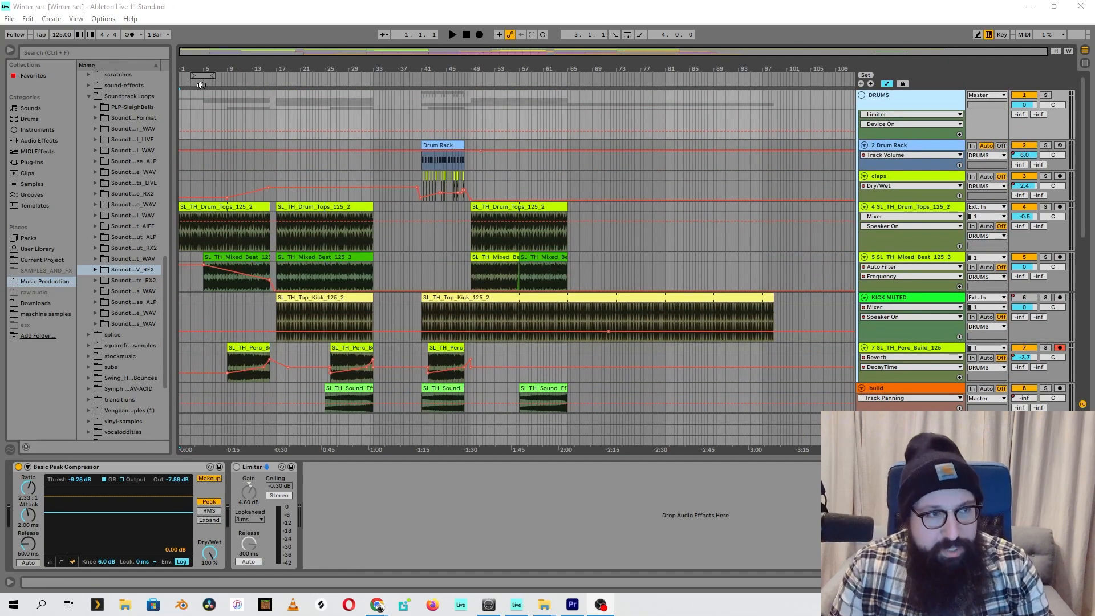
left_click(200, 210)
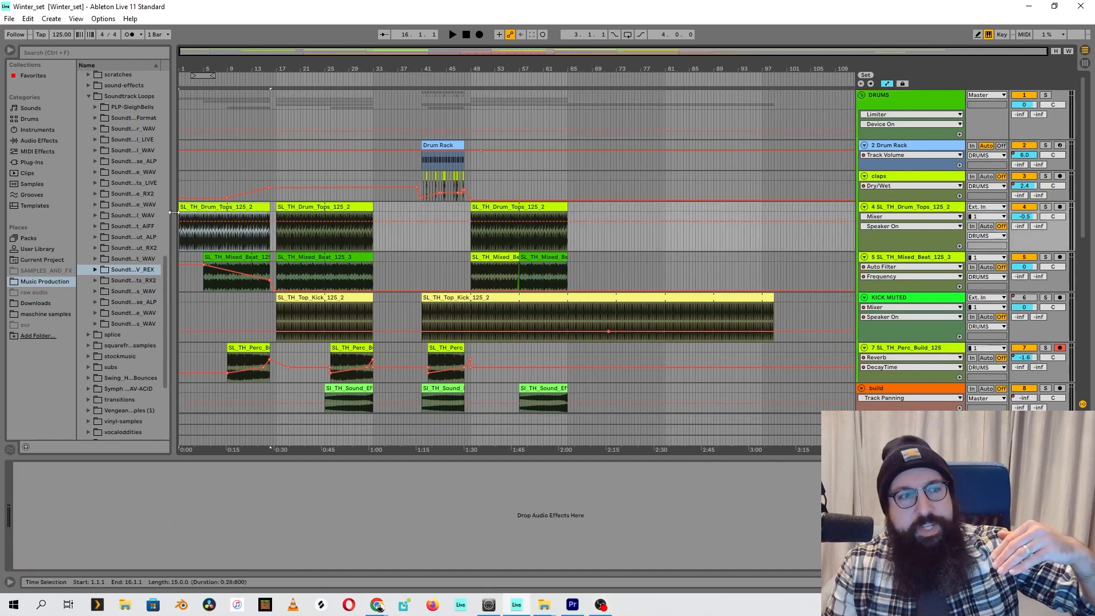
Select the first SL_TH_Mixed_Beat_125_3 clip and listen to its Auto Filter frequency automation from about bar 9
left_click(235, 265)
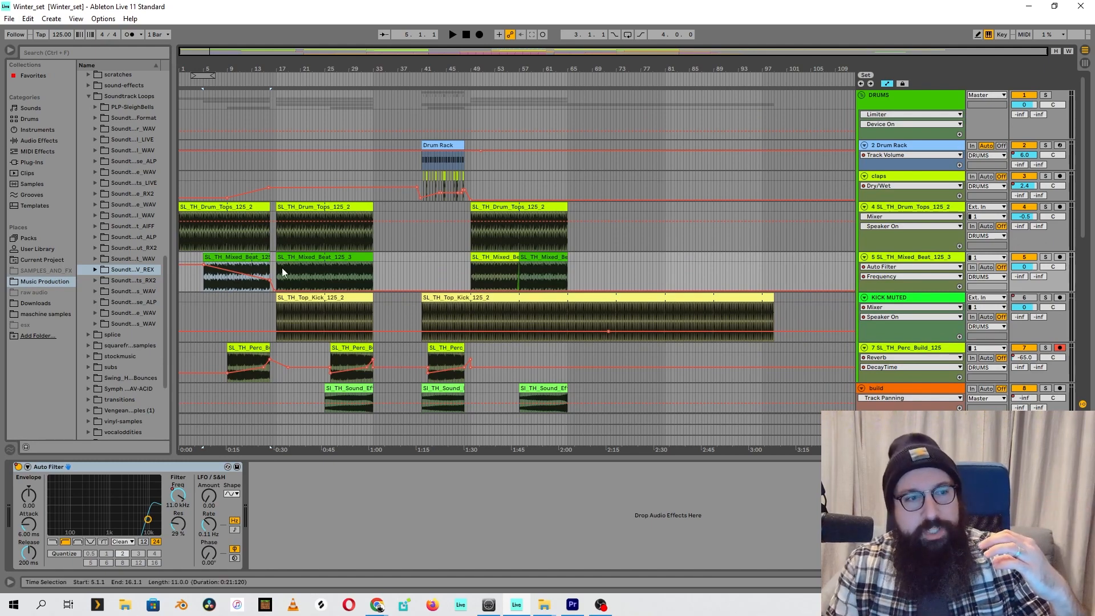
left_click_drag(241, 84, 425, 270)
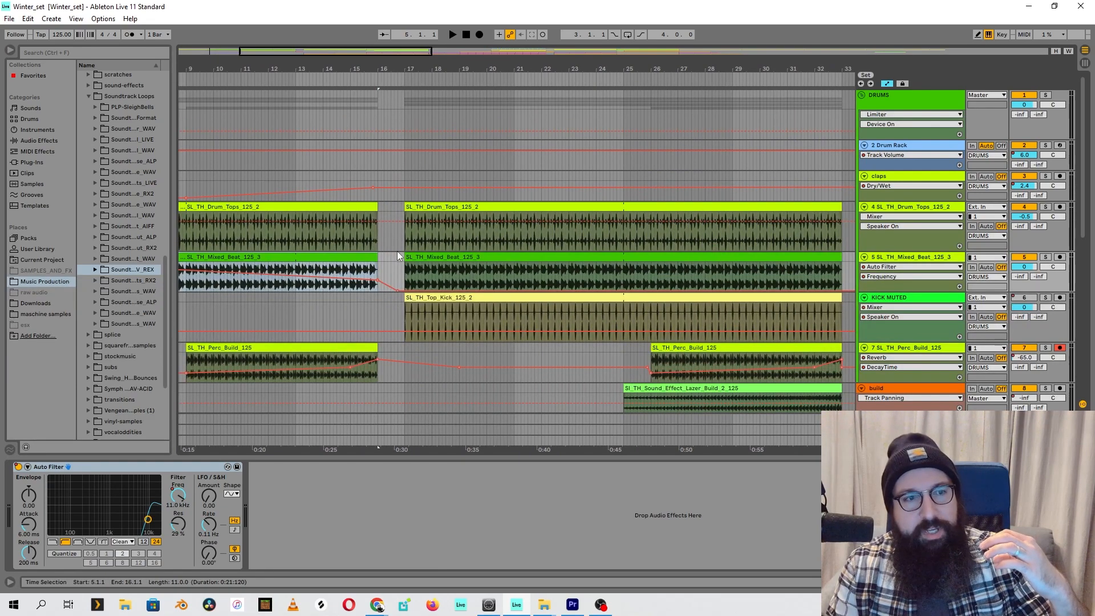
mouse_move(408, 292)
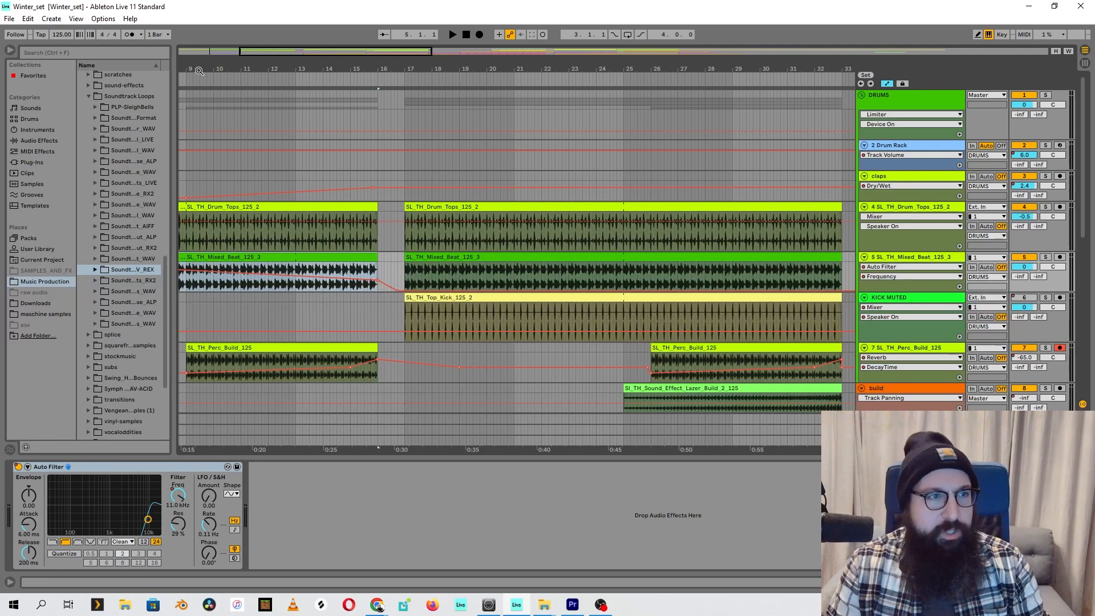
left_click(198, 75)
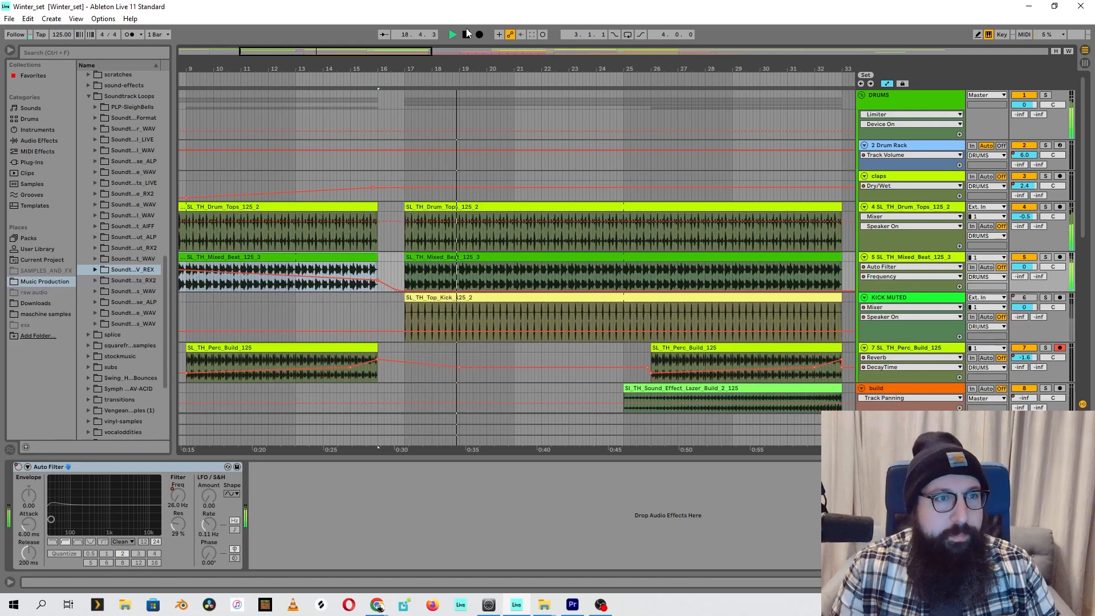
key("space")
Bypass the Compressor on the whitenoise sweep sound effect track
left_click_drag(539, 69, 539, 20)
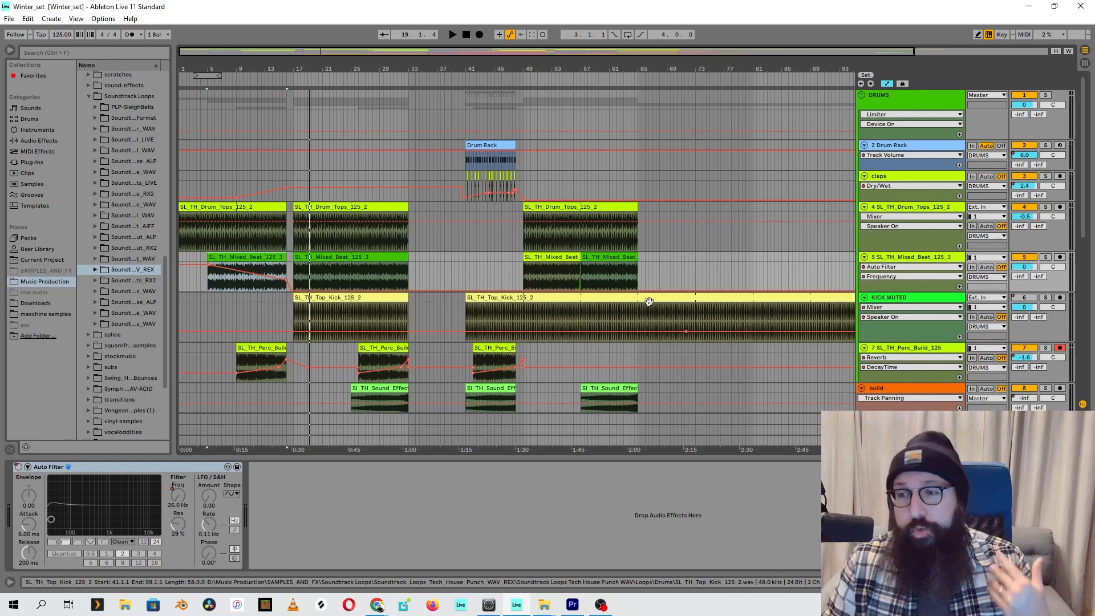
scroll(280, 246, "down", 6)
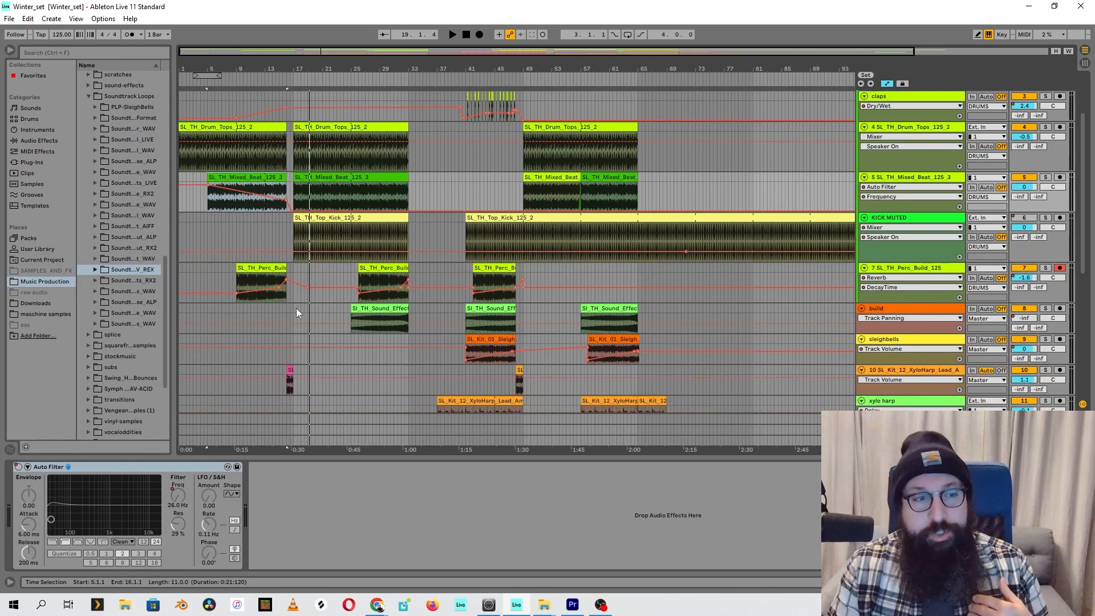
scroll(275, 324, "down", 4)
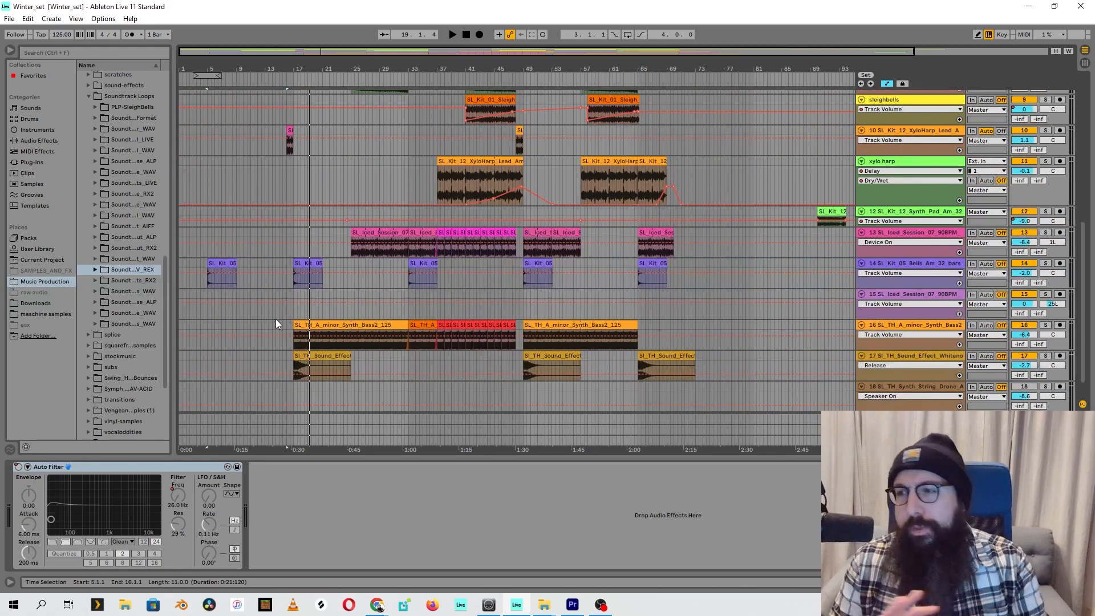
scroll(425, 323, "down", 1)
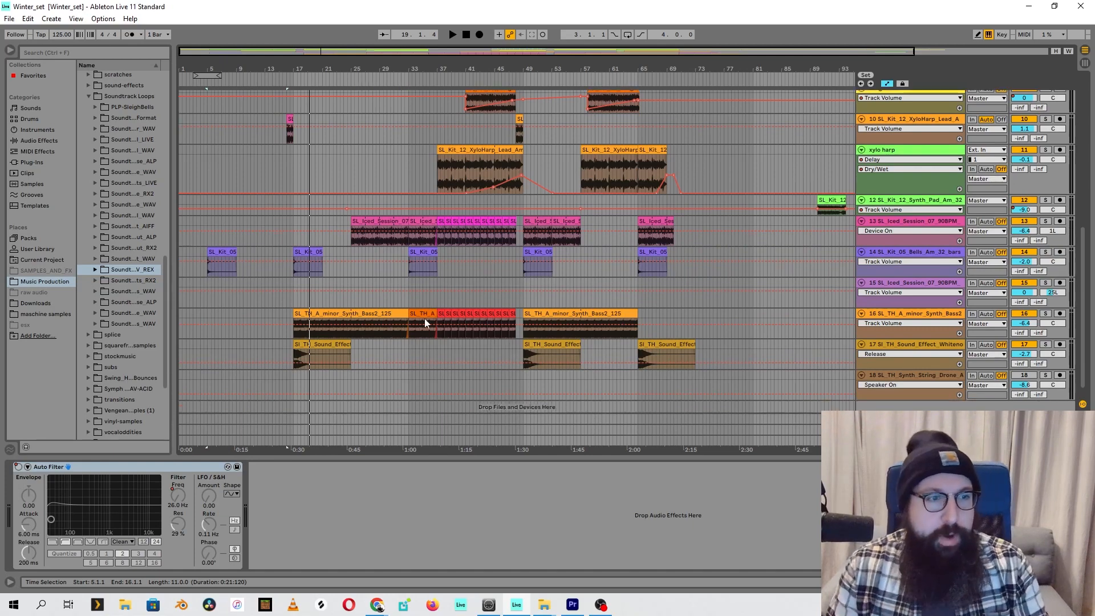
left_click_drag(291, 72, 292, 86)
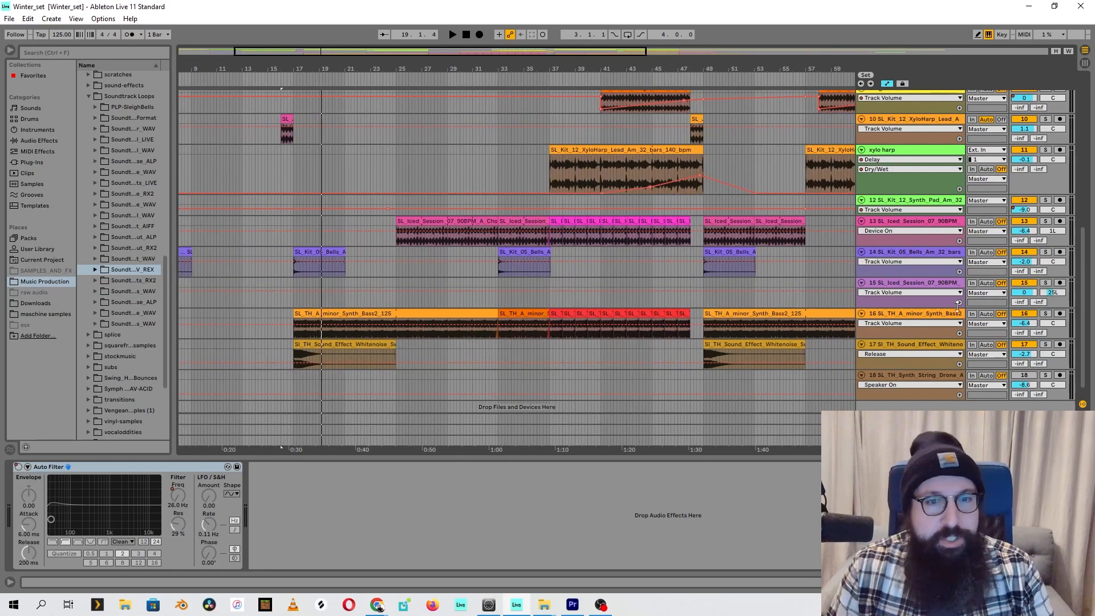
left_click(905, 347)
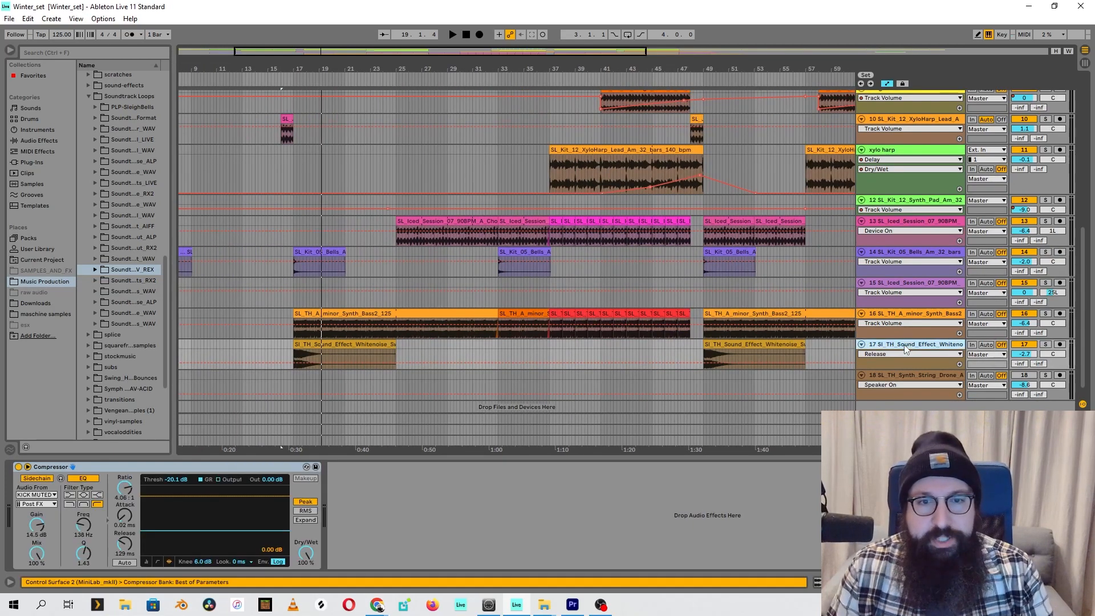
left_click(18, 466)
Solo the whitenoise sweep track and audition it from bar 17 without compression
left_click(290, 75)
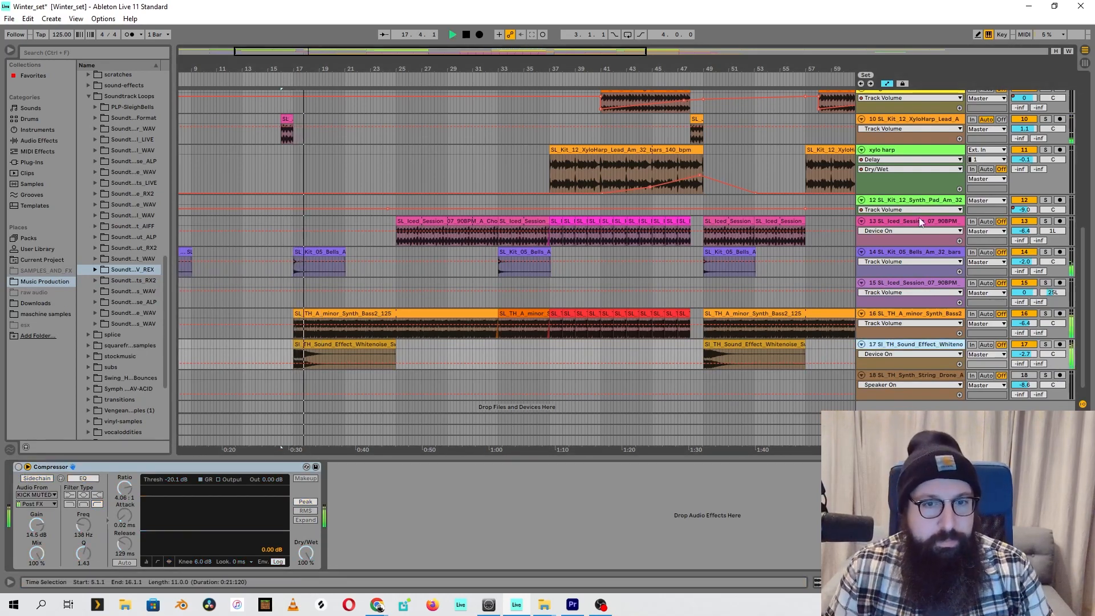
left_click(1046, 345)
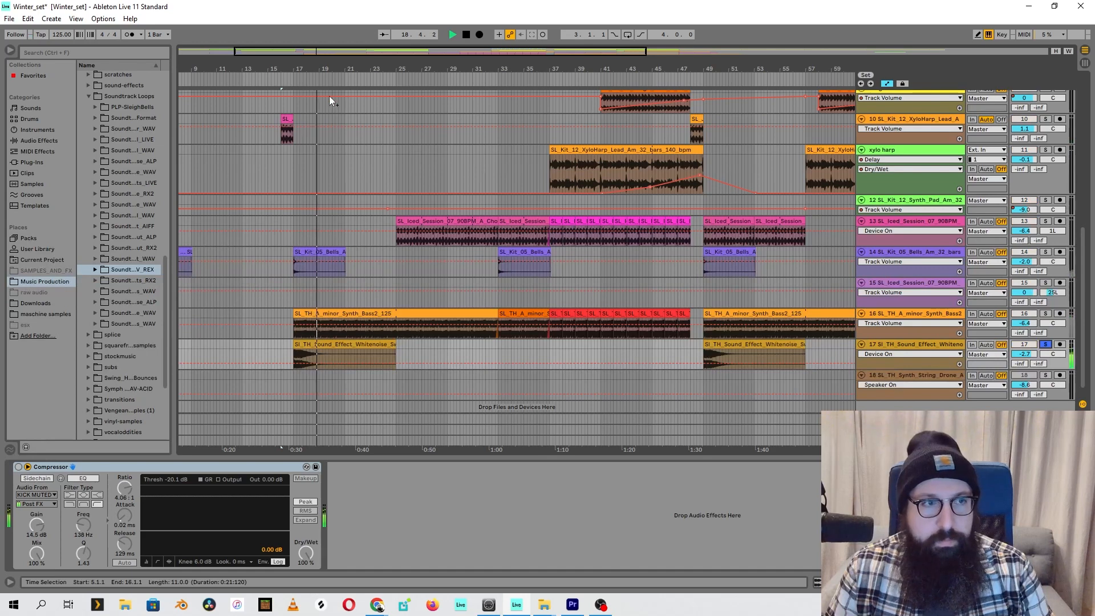
left_click(291, 78)
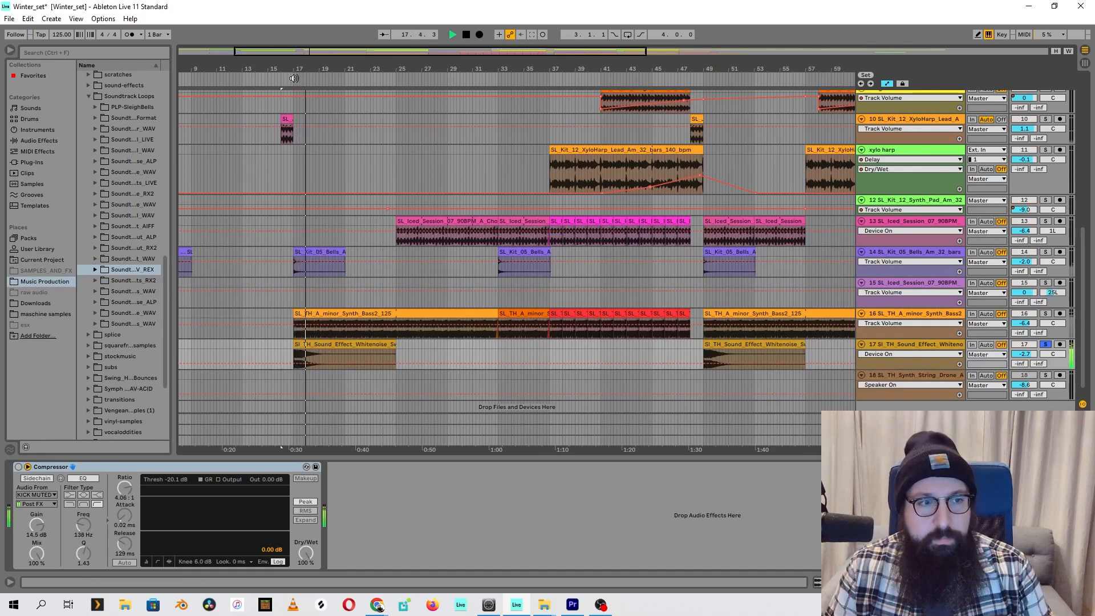
key("space")
Re-enable the whitenoise track's Compressor with its sidechain active and inspect the available sidechain audio sources
left_click(55, 468)
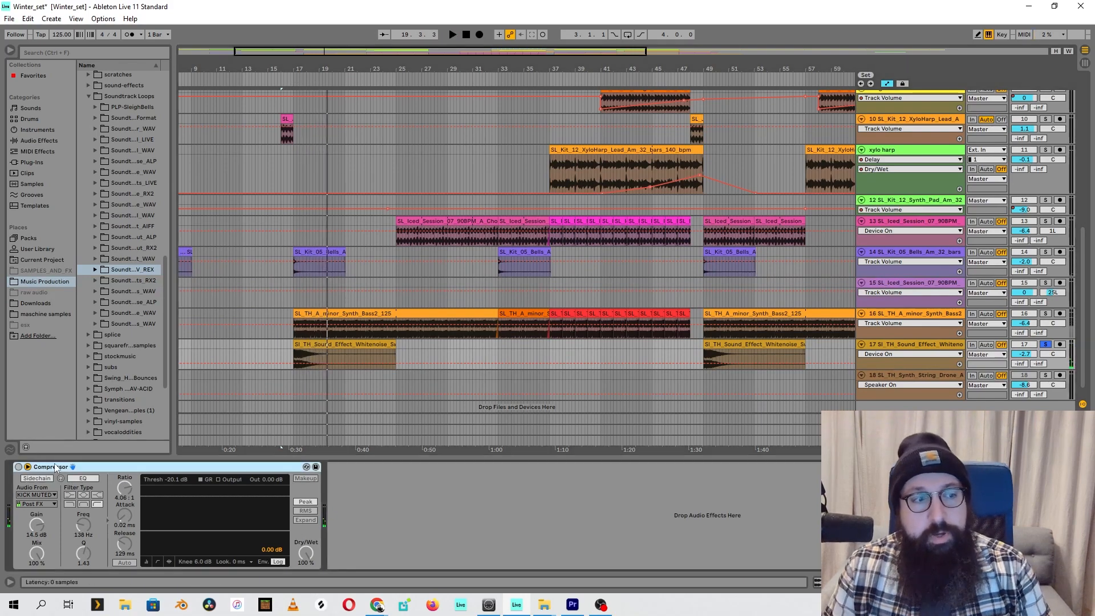
left_click(18, 467)
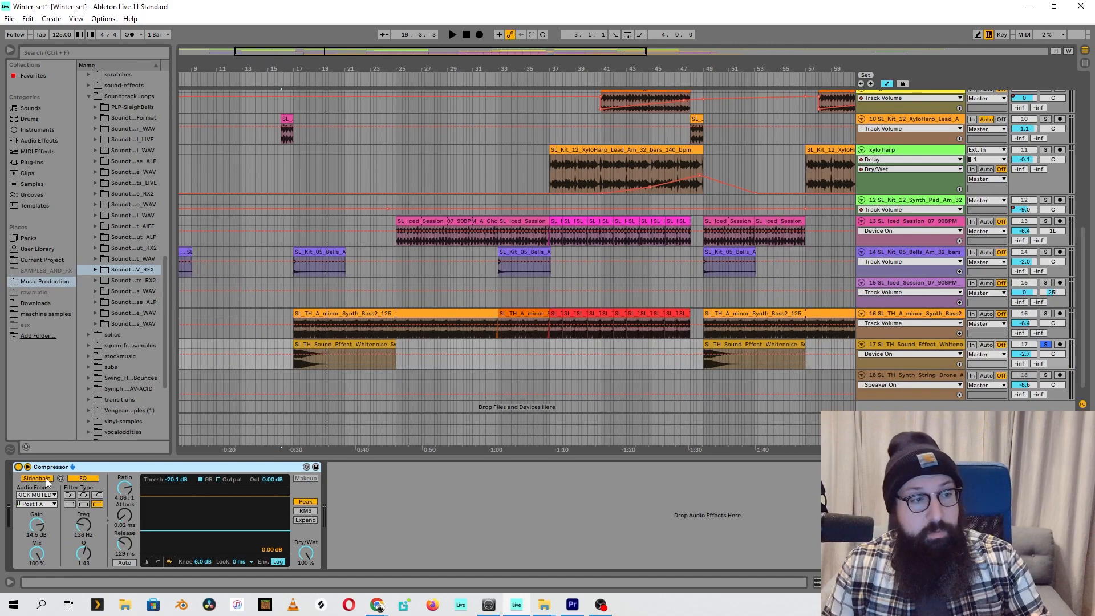
left_click(46, 479)
left_click(45, 481)
left_click(47, 495)
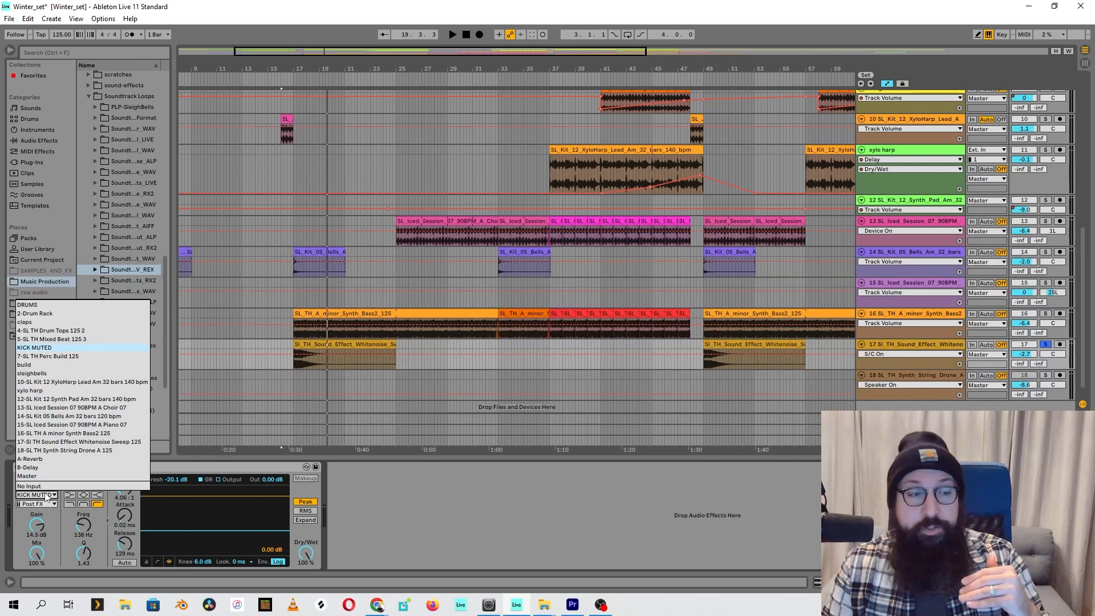
left_click(61, 522)
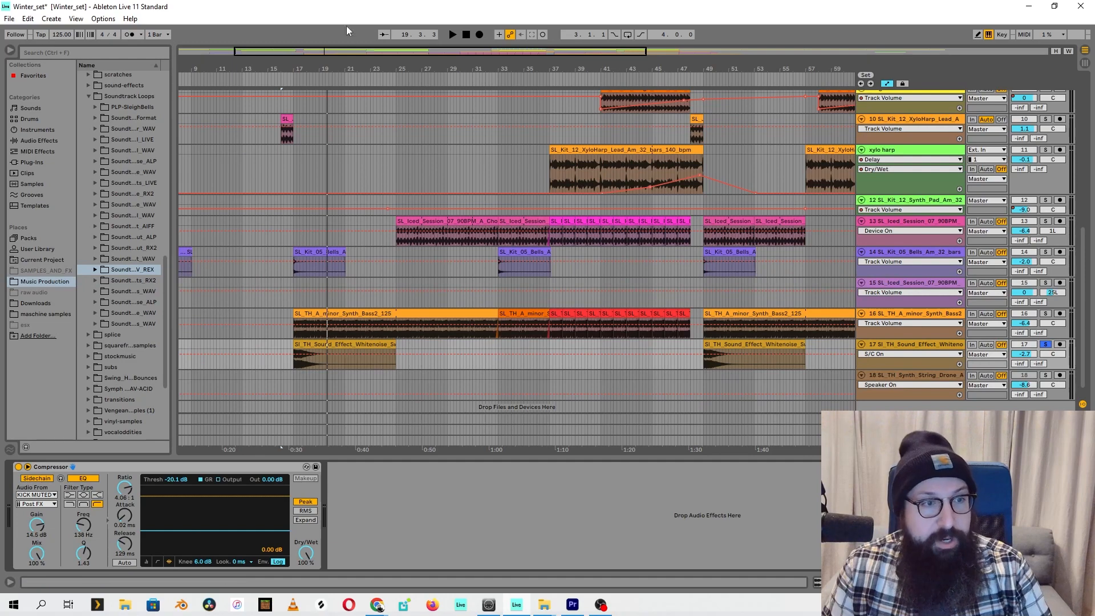
Raise the Compressor's release to 1.41 s and audition the soloed whitenoise sweep from bar 17
left_click(295, 76)
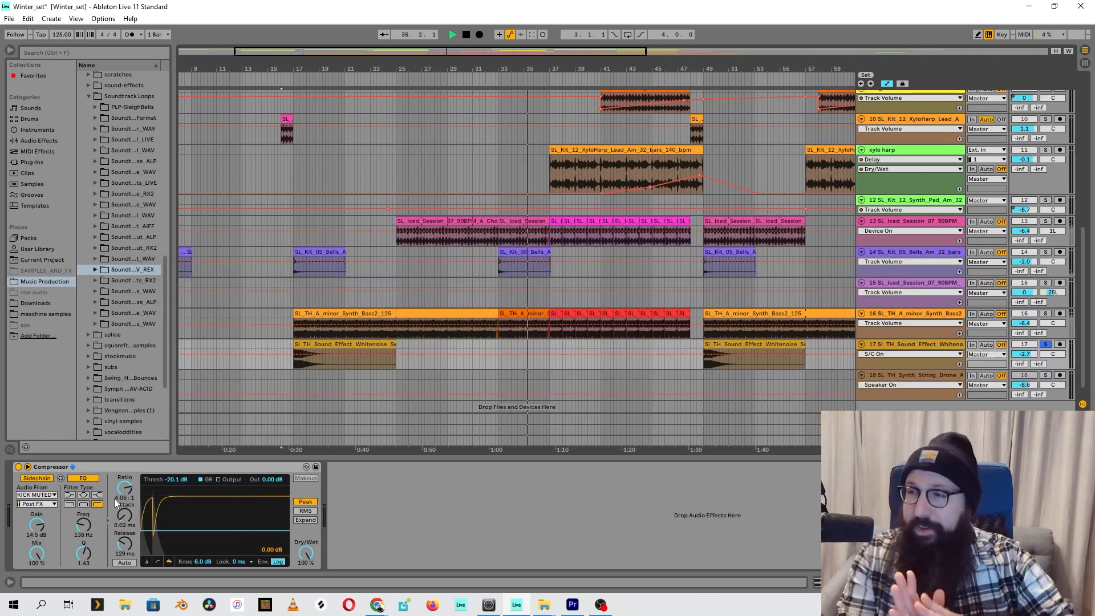
left_click_drag(125, 544, 132, 502)
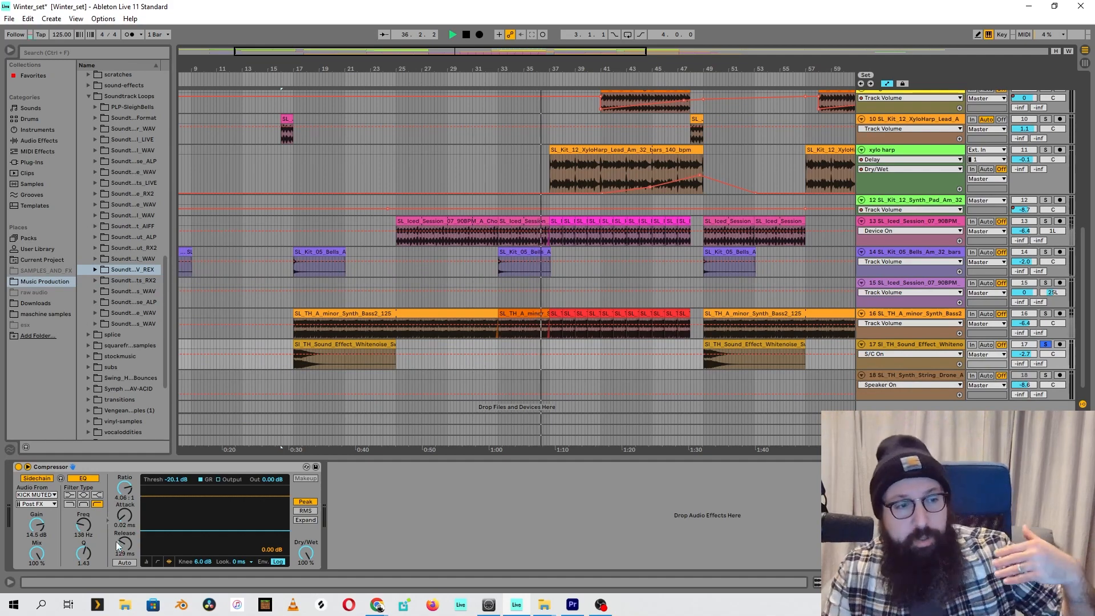
left_click(304, 73)
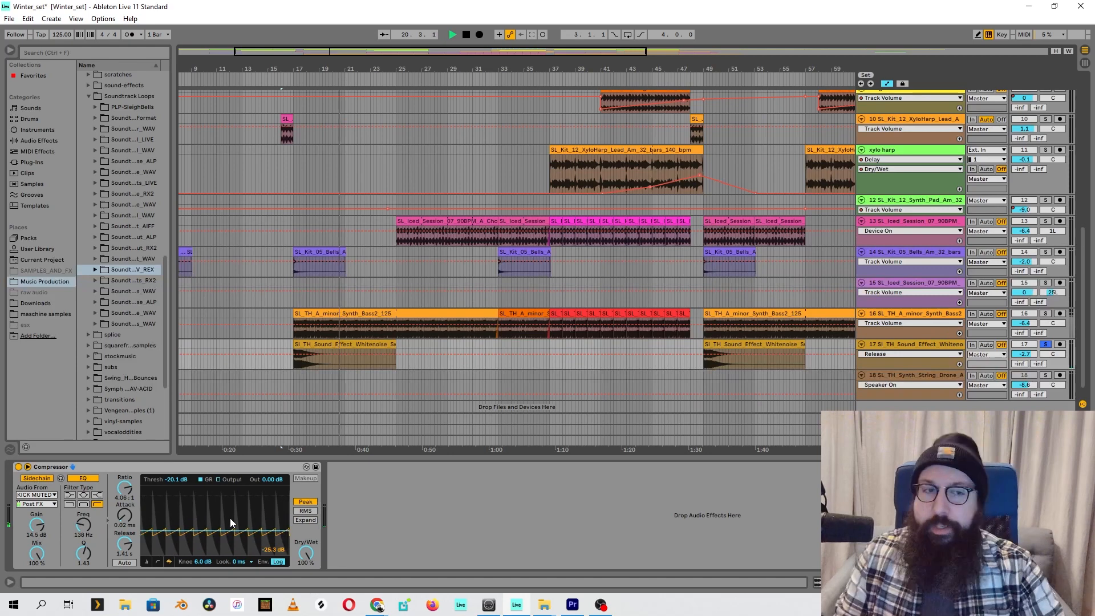
Set the Compressor's release to 121 ms and replay the whitenoise sweep from bar 17
left_click_drag(112, 546, 112, 575)
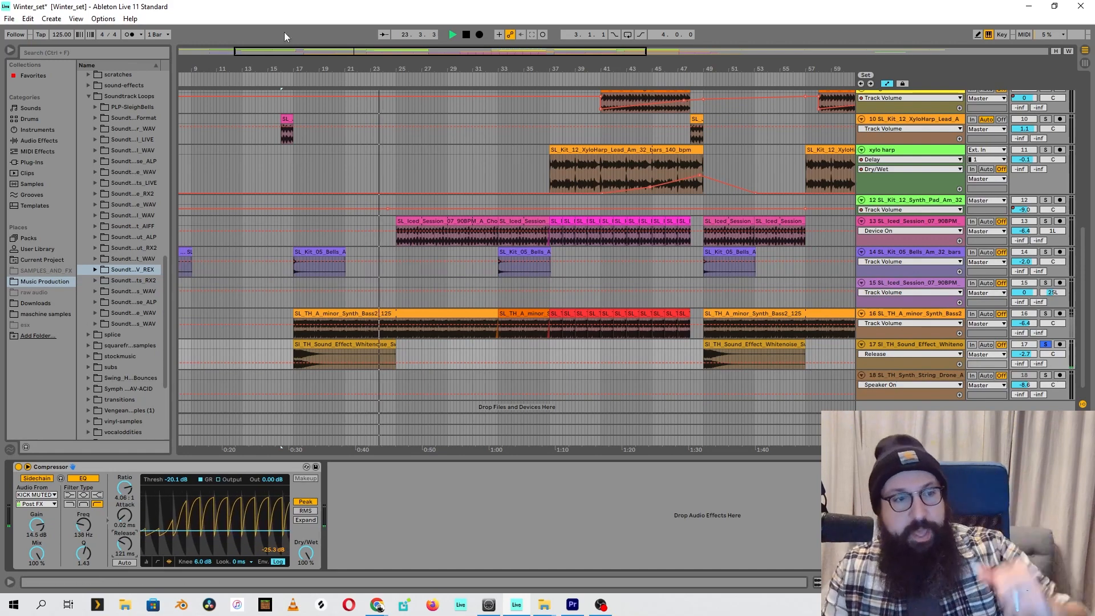
left_click(294, 79)
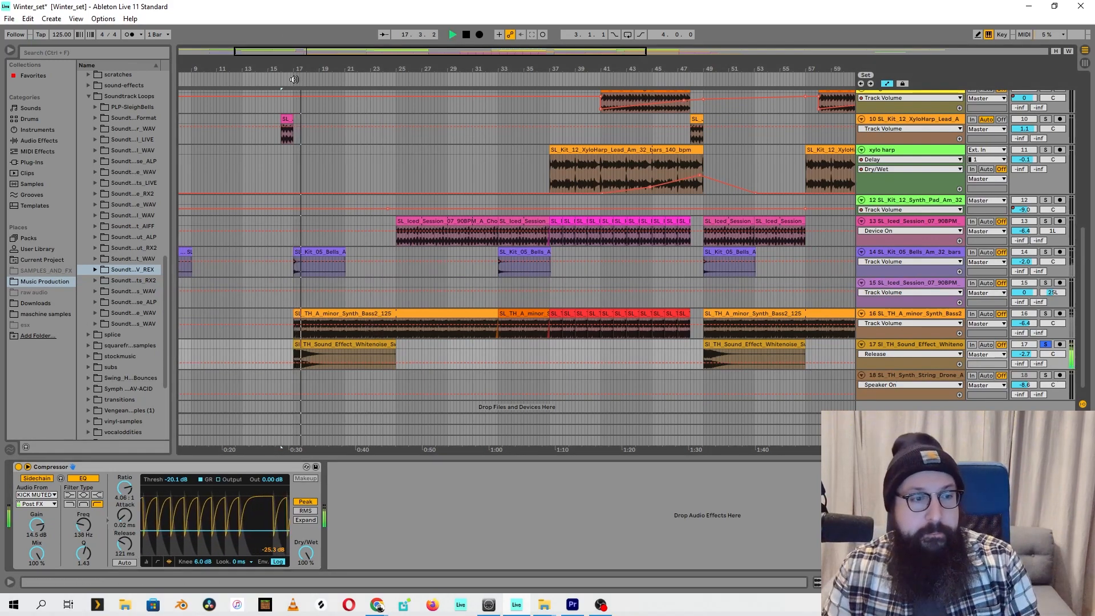
key("space")
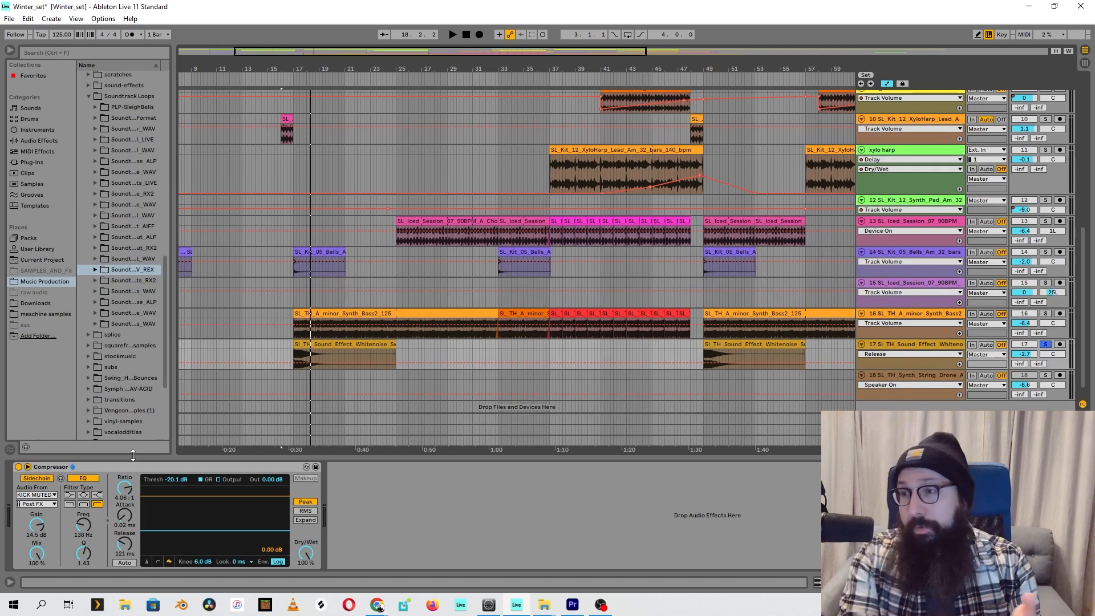
Play from bar 17, solo the A minor synth bass track and select its first clip
left_click(287, 77)
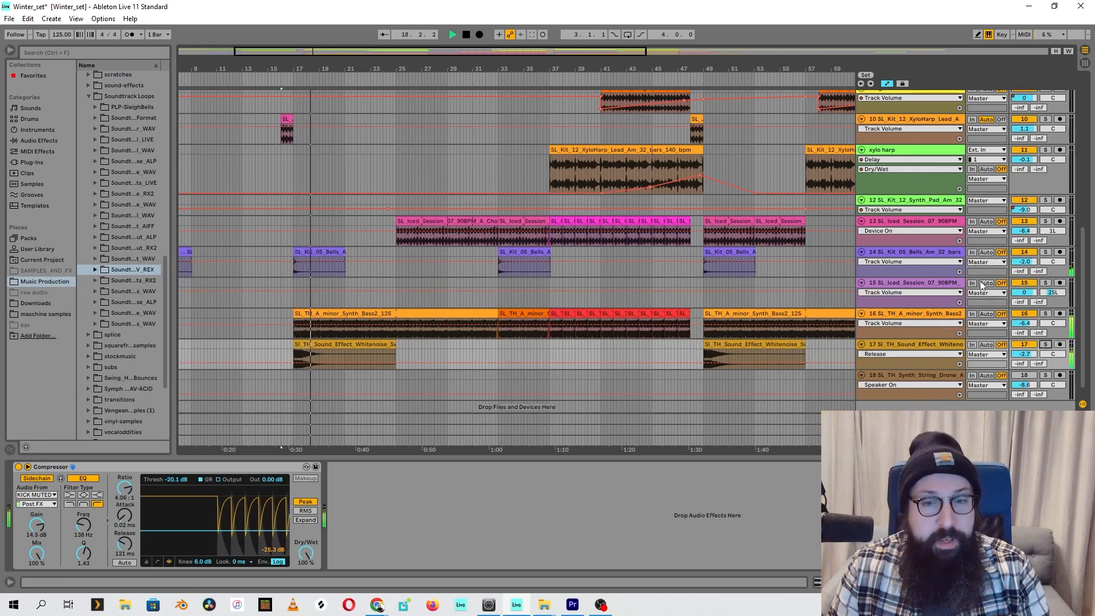
left_click(1045, 314)
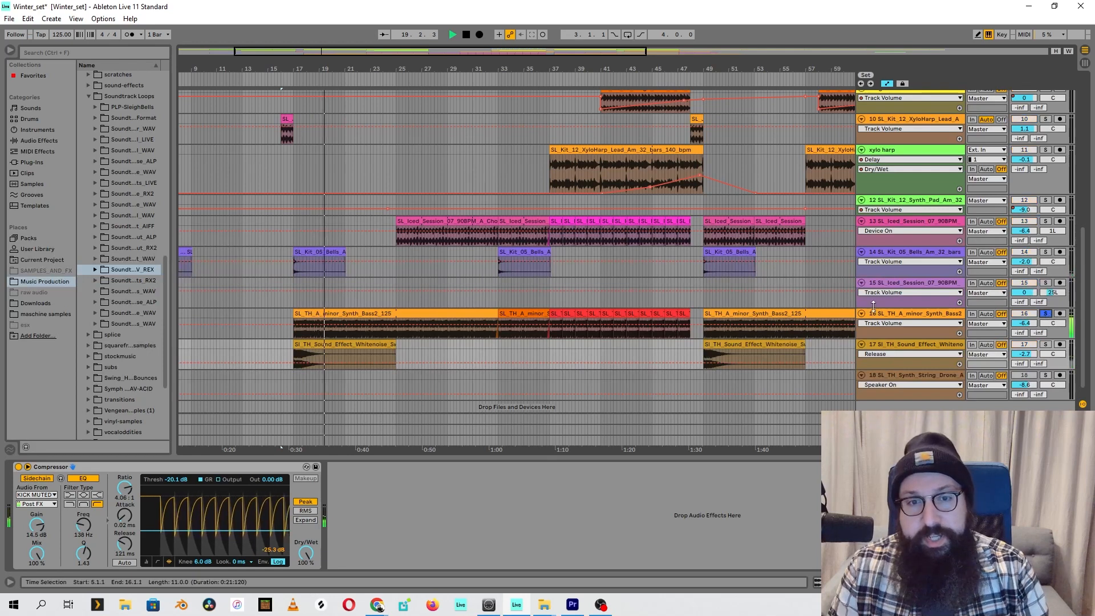
left_click(385, 311)
left_click(391, 325)
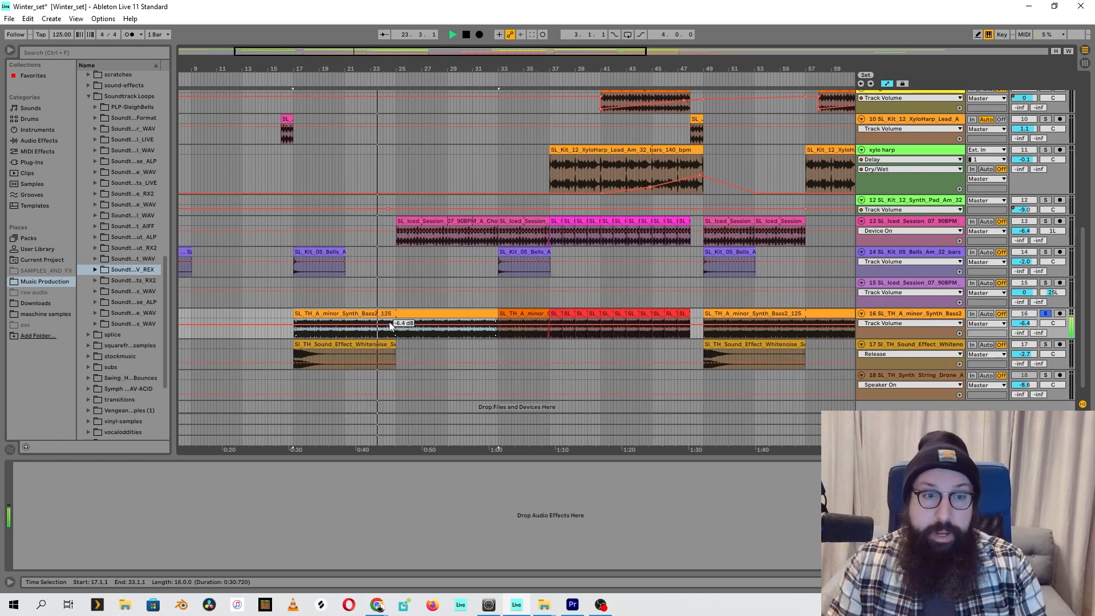
Solo the SL_Iced_Session_07_90BPM track 13 and audition it from about bar 26
left_click(1046, 223)
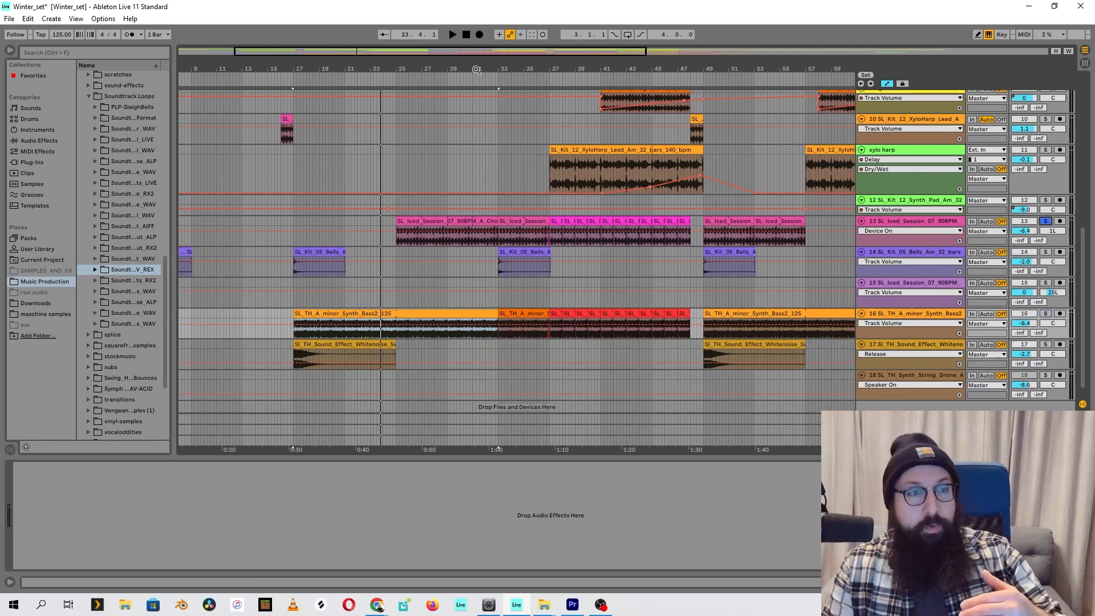
left_click(415, 80)
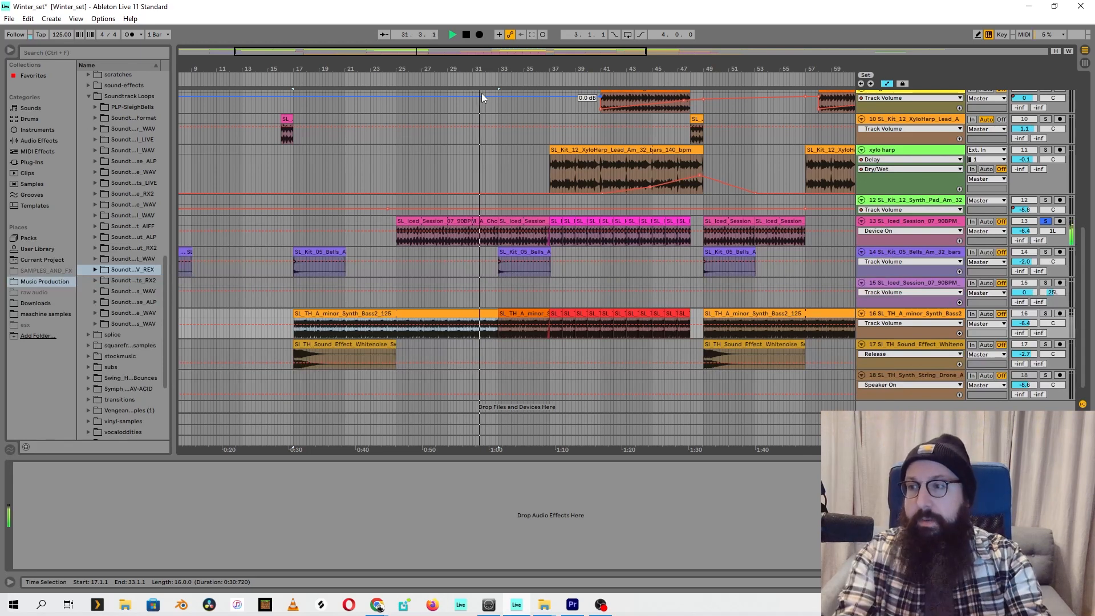
key("space")
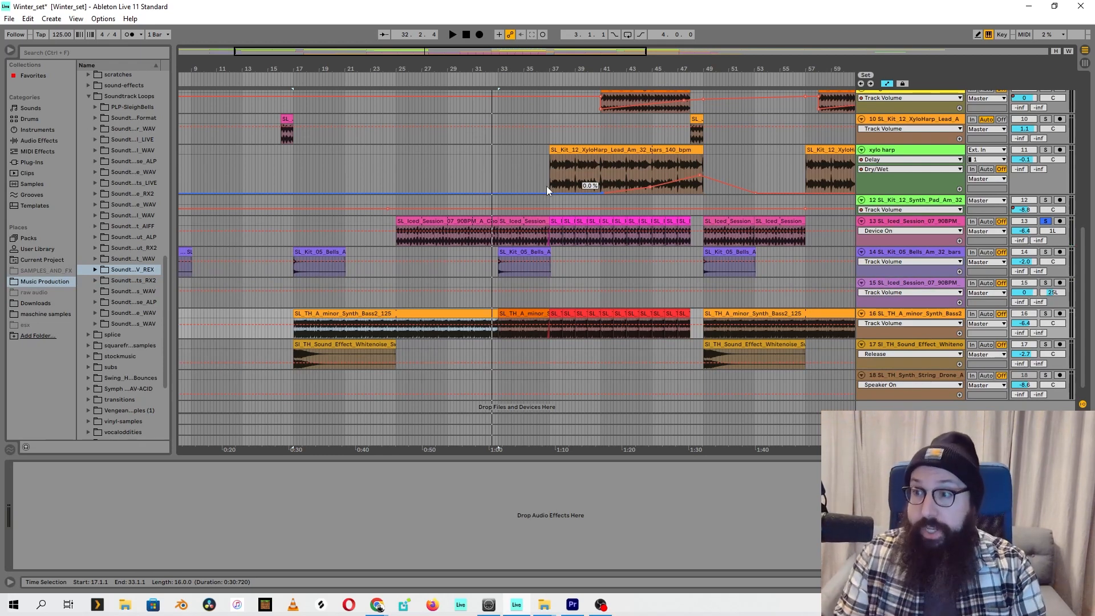
Play from bar 37 and solo the A minor synth bass track for its short repeated clips
left_click(550, 78)
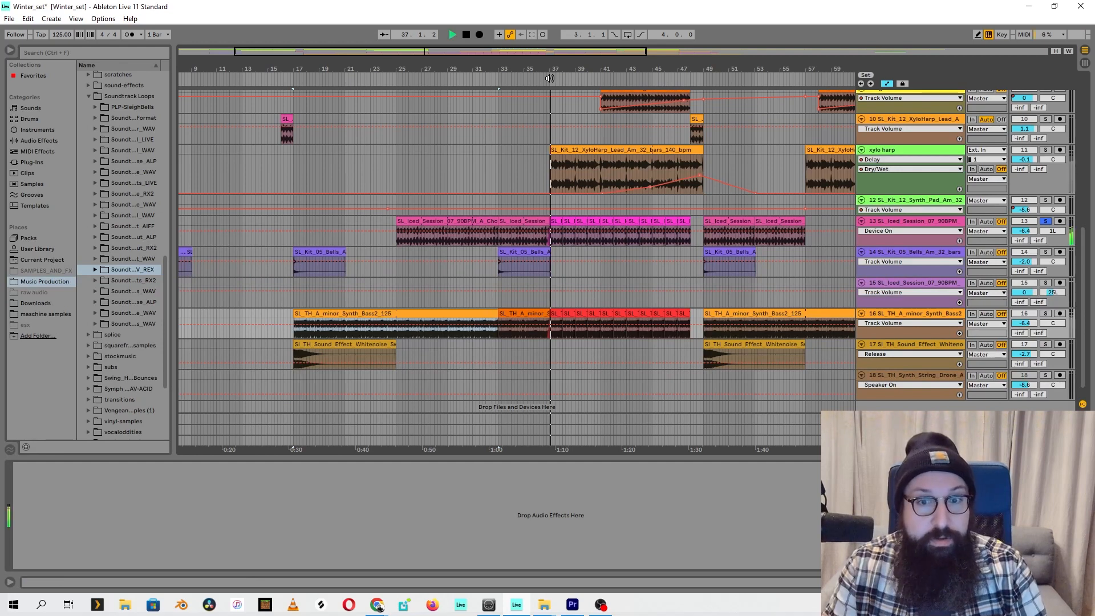
left_click(1046, 314)
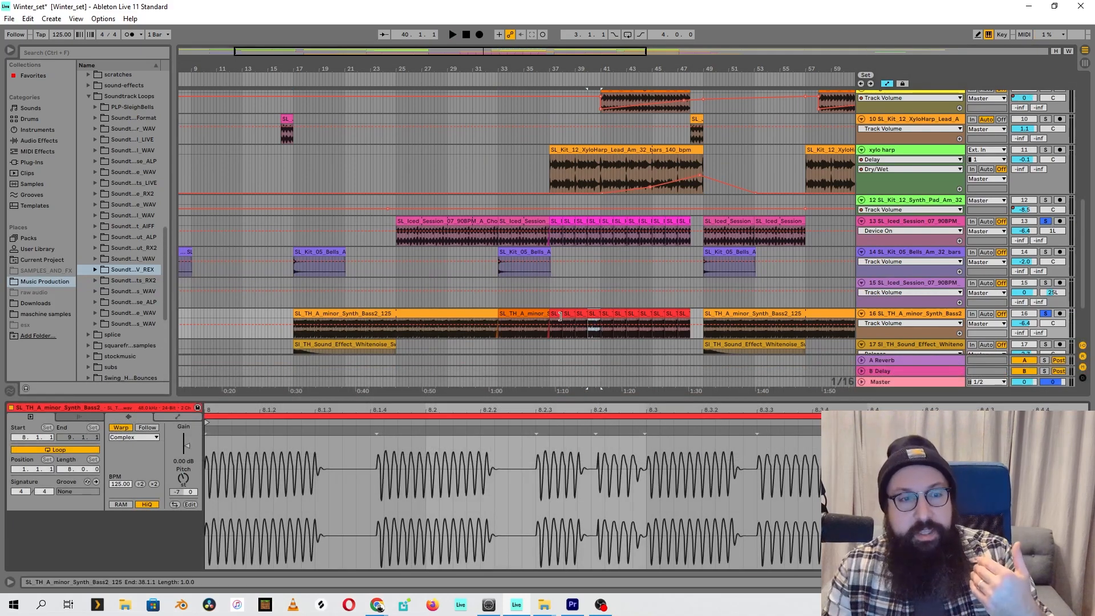
Inspect the one-bar synth bass clips at bars 39 and 40 and audition from bar 37 with xylo harp soloed
left_click(568, 313)
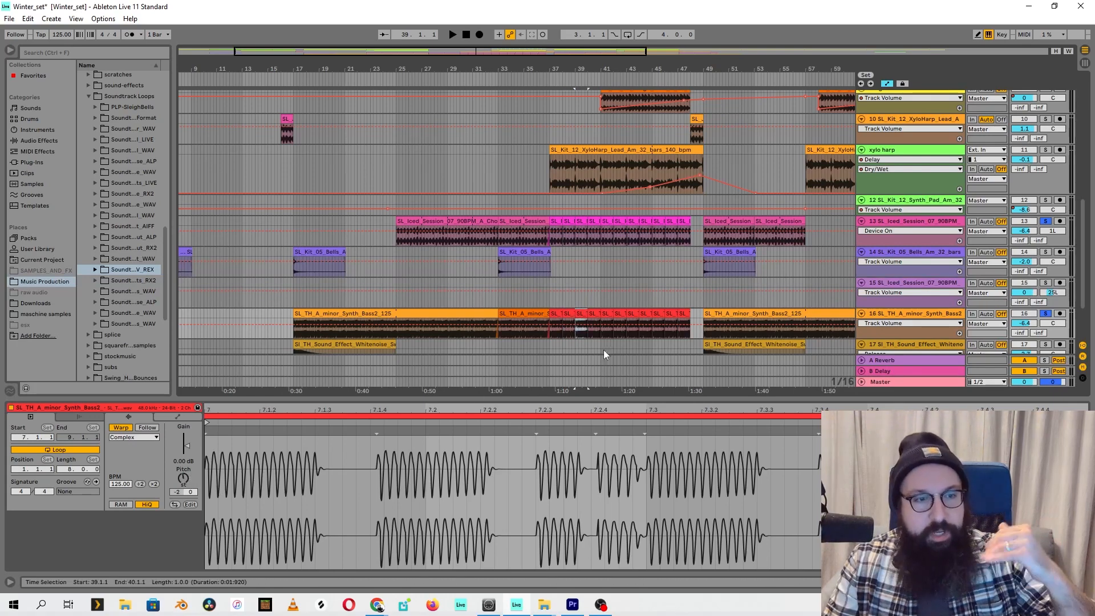
left_click(596, 314)
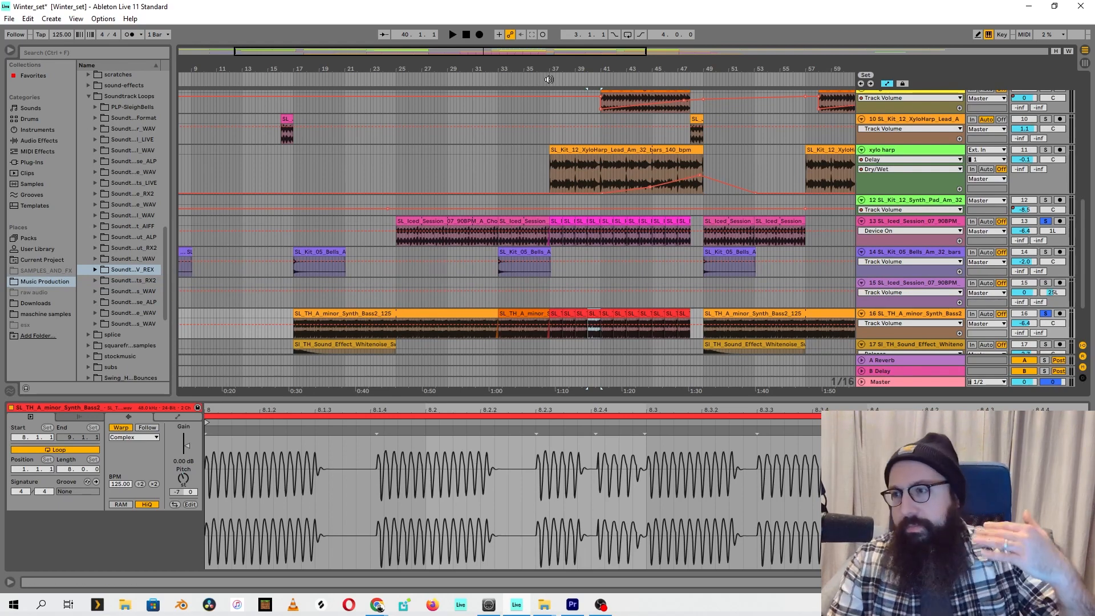
left_click(549, 79)
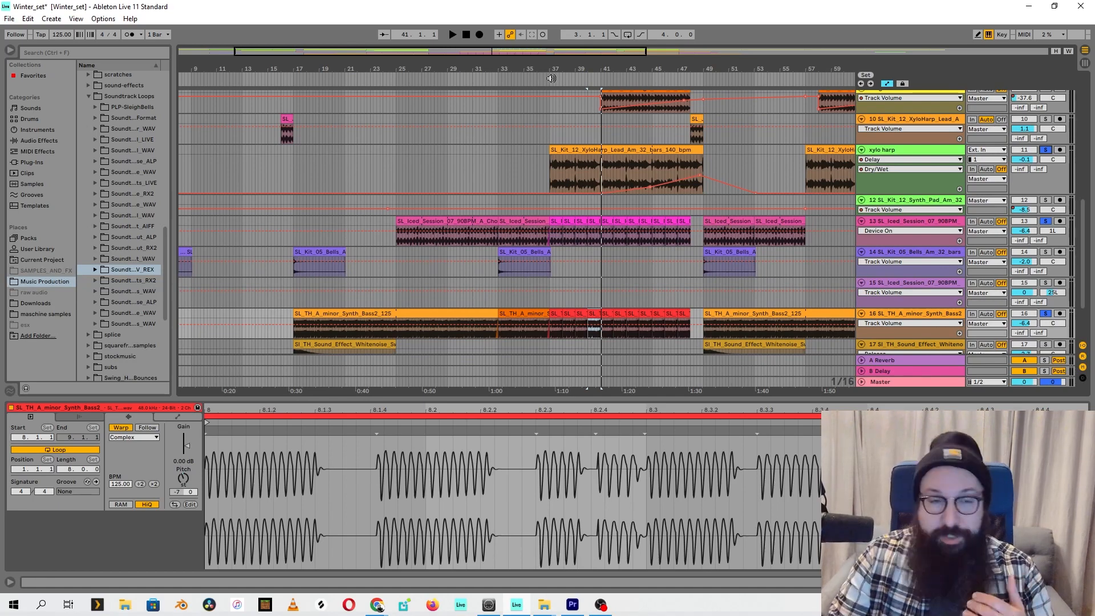
left_click(551, 77)
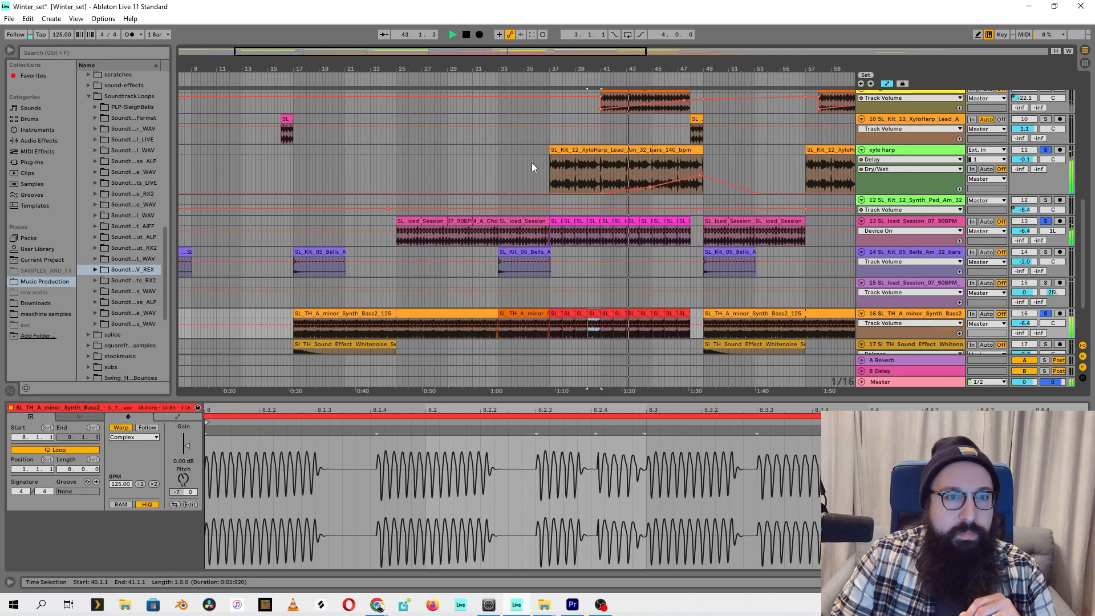
left_click(466, 34)
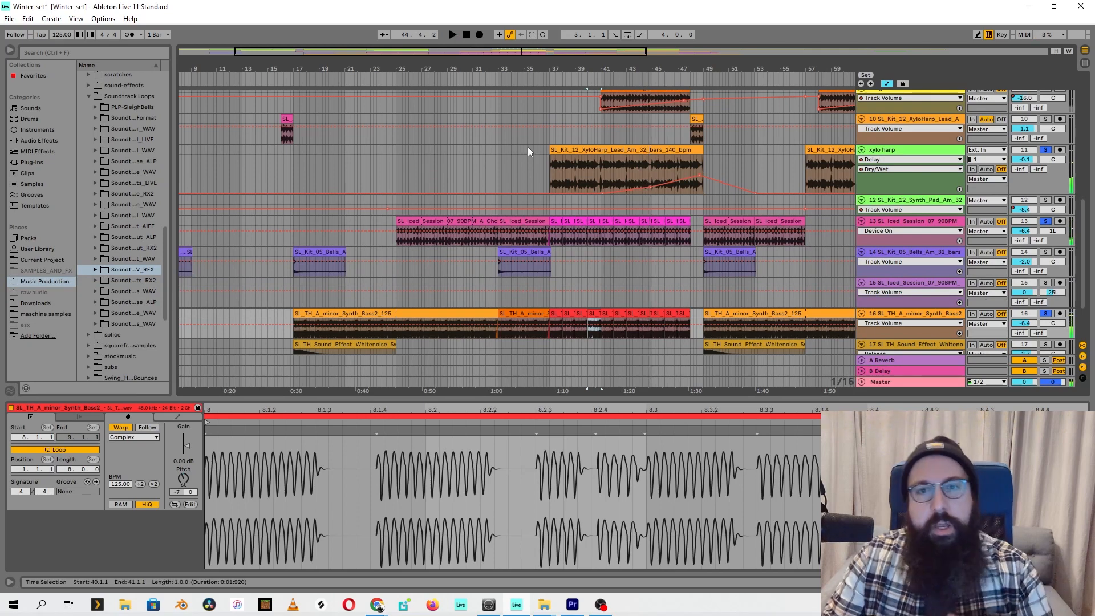
Solo the SL_TH_Perc_Build_125, build and sleighbells tracks and audition them from about bar 41
scroll(472, 274, "up", 5)
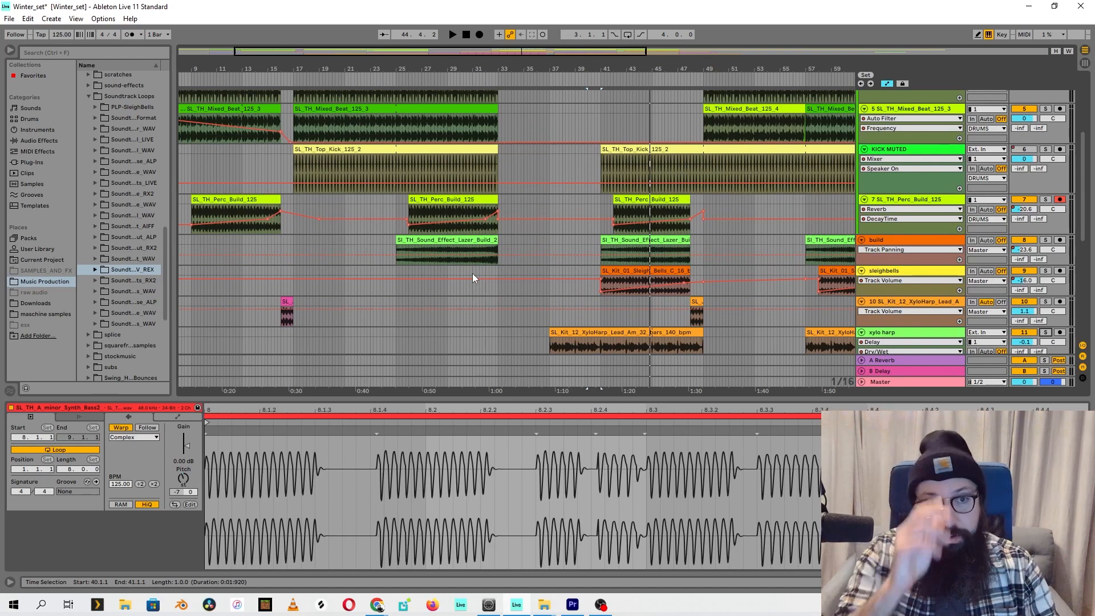
left_click(1045, 199)
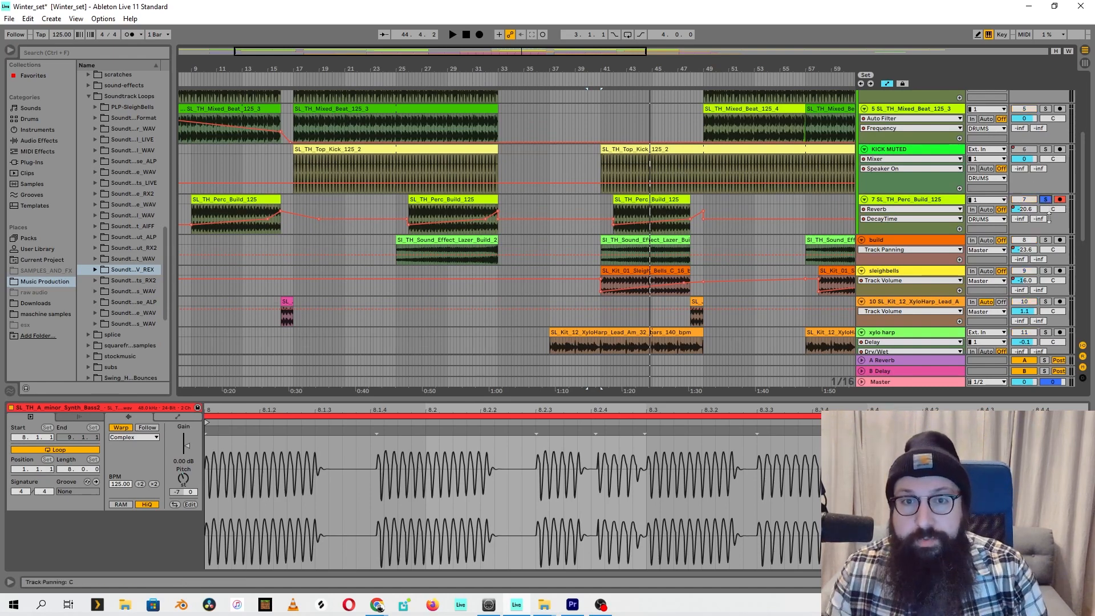
left_click(1046, 270)
left_click(608, 77)
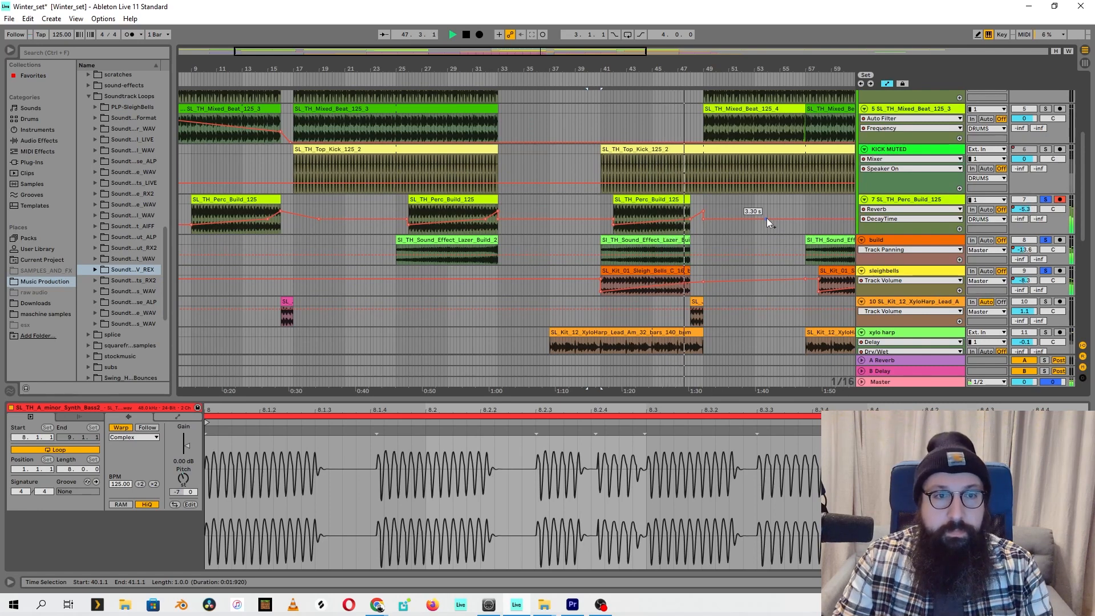
left_click(466, 34)
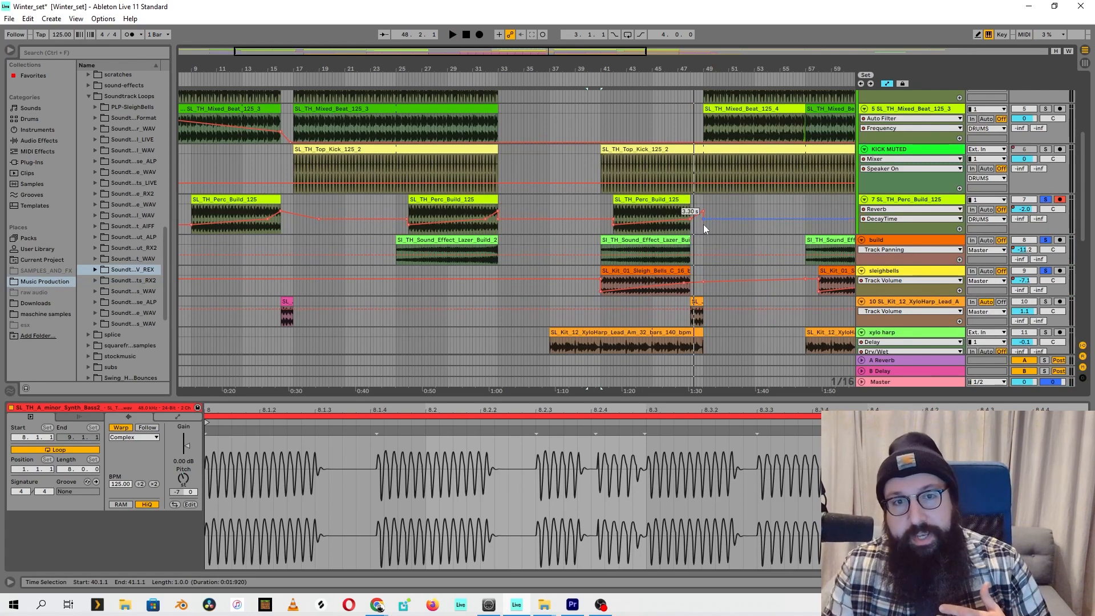
View the Reverb's DecayTime and Dry/Wet automation on the SL_TH_Perc_Build_125 track
left_click(912, 219)
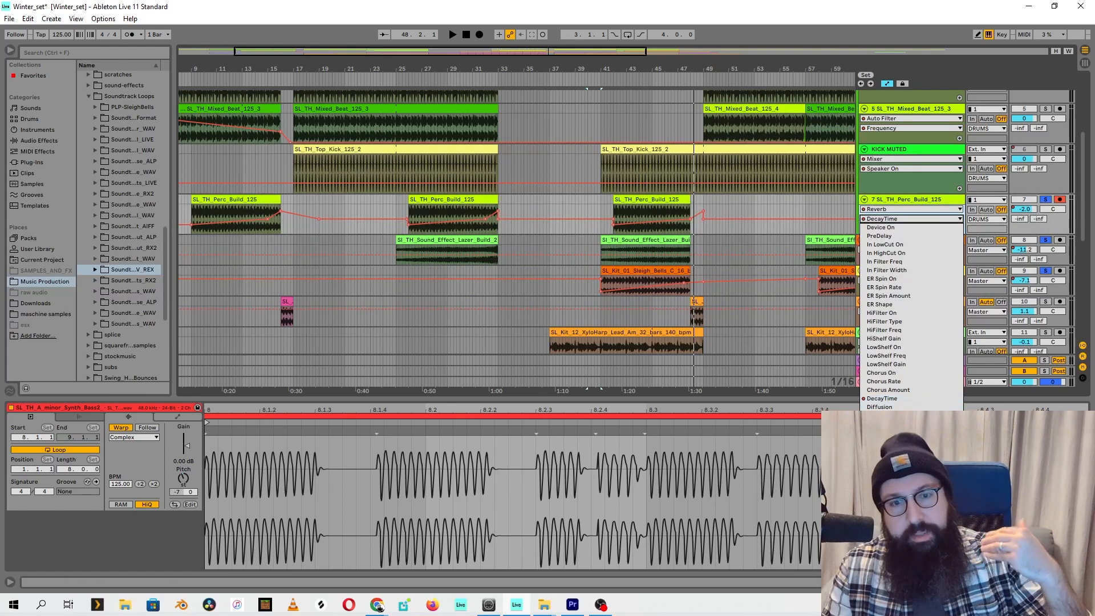
left_click(903, 398)
left_click(709, 230)
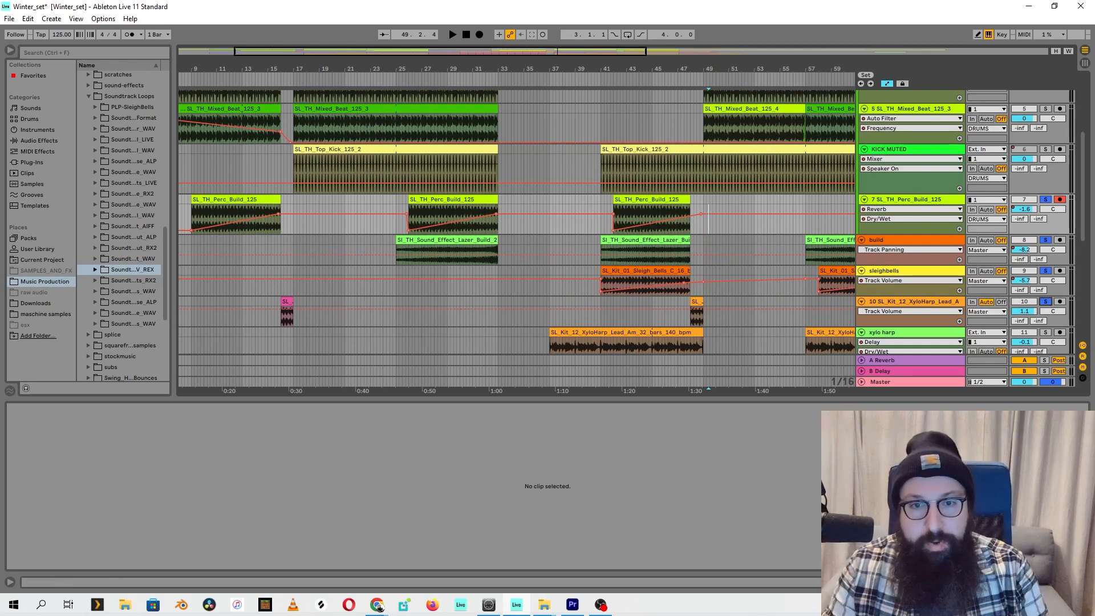
Audition the transition from about bar 47 with track 10, the XyloHarp lead, soloed and clear the solos
left_click(676, 81)
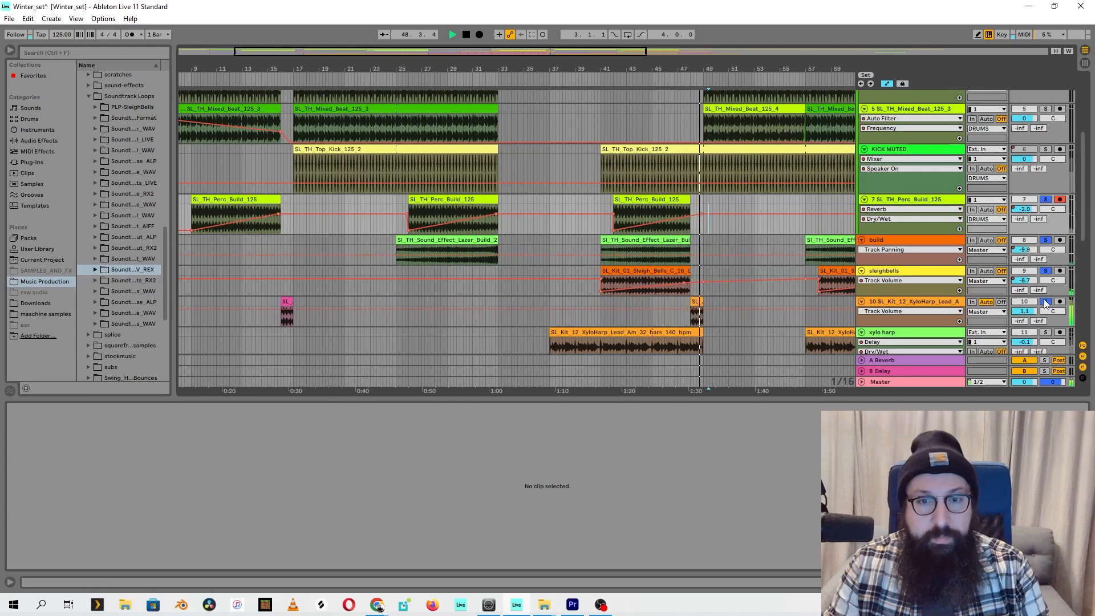
left_click(1046, 272)
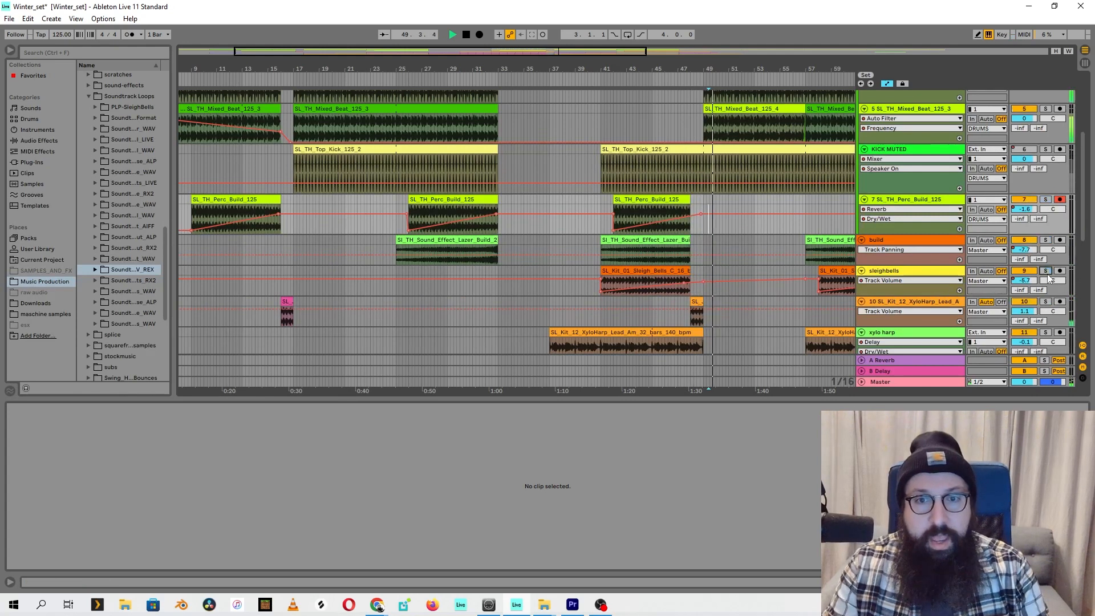
key("space")
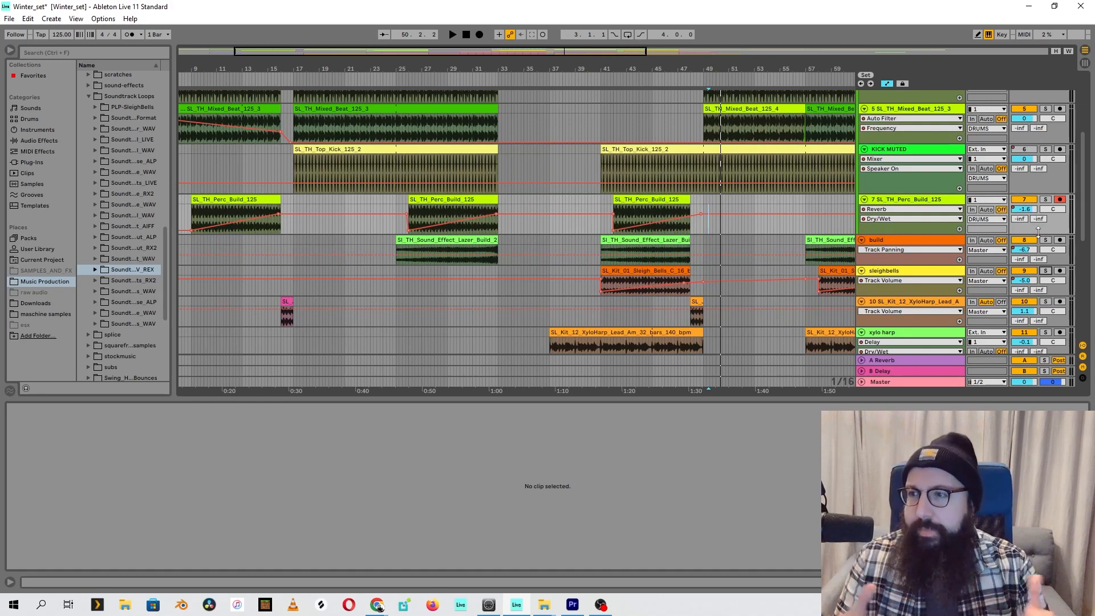
Enlarge the Drum Rack track around its clip at bars 41 to 48 and show its device chain
left_click_drag(739, 70, 489, 63)
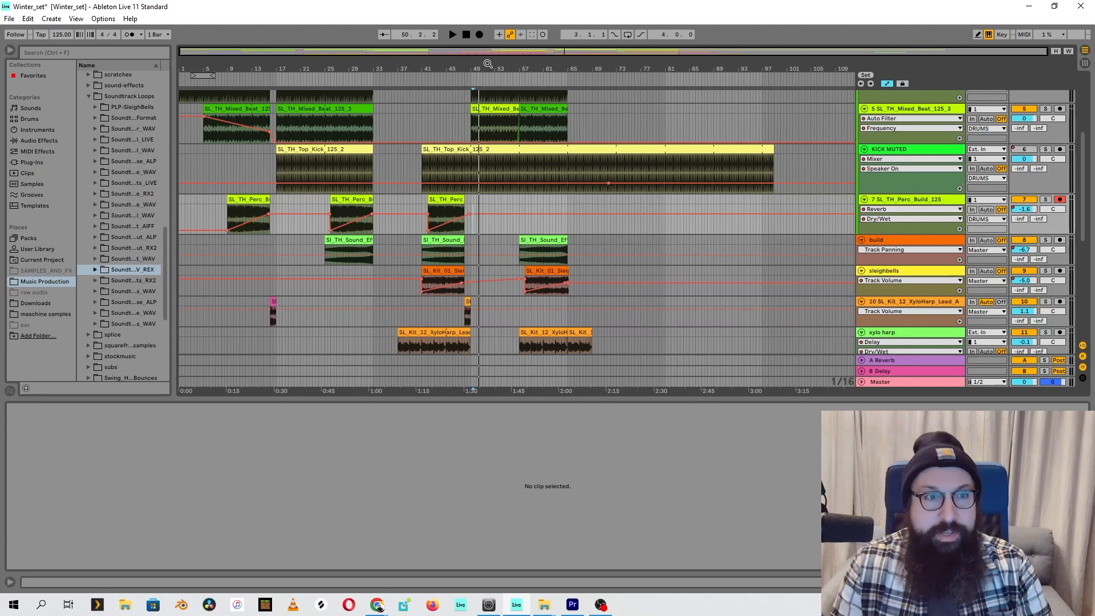
scroll(436, 239, "up", 5)
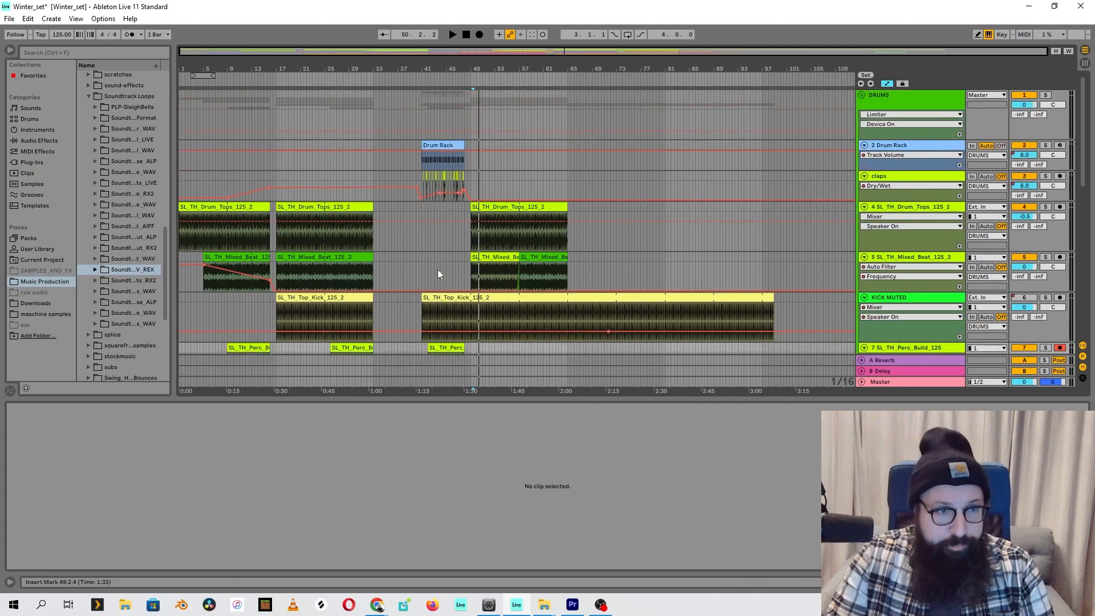
left_click_drag(444, 62, 549, 133)
left_click_drag(885, 170, 907, 228)
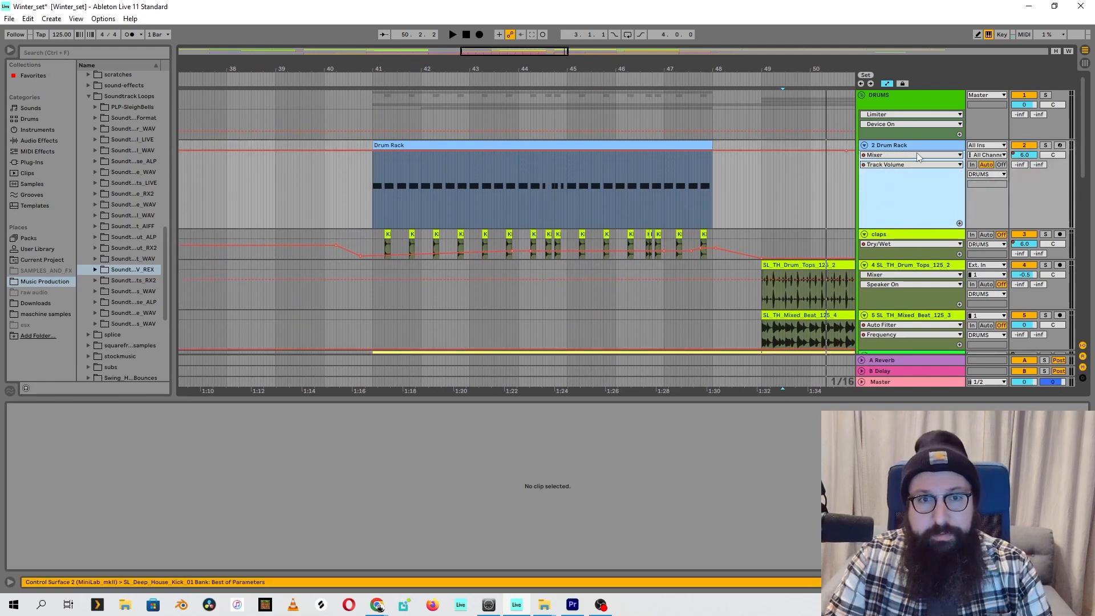
left_click(916, 146)
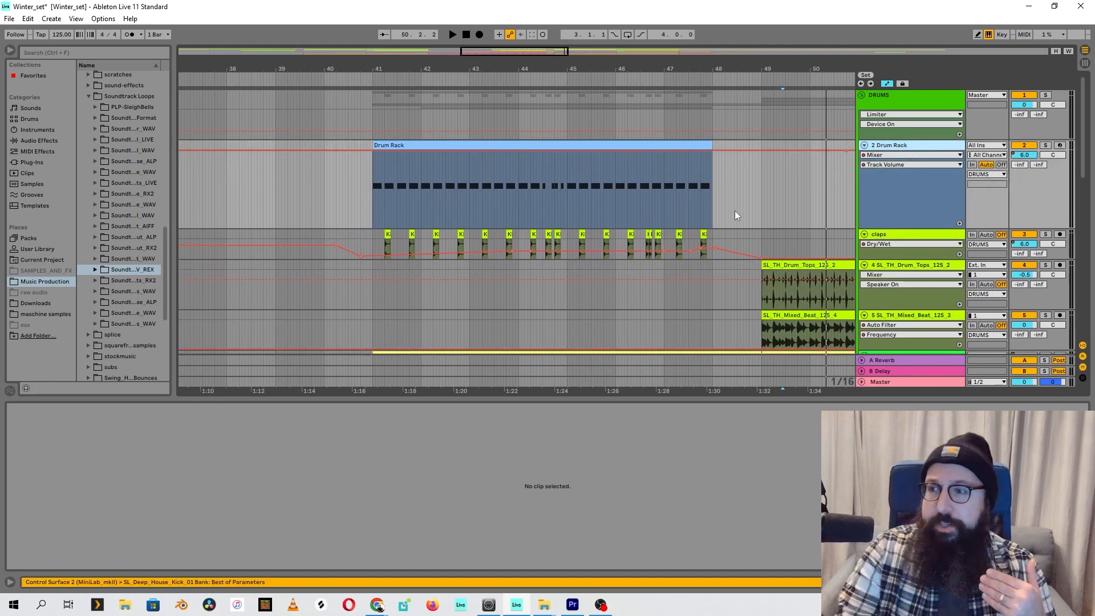
key("shift+Tab")
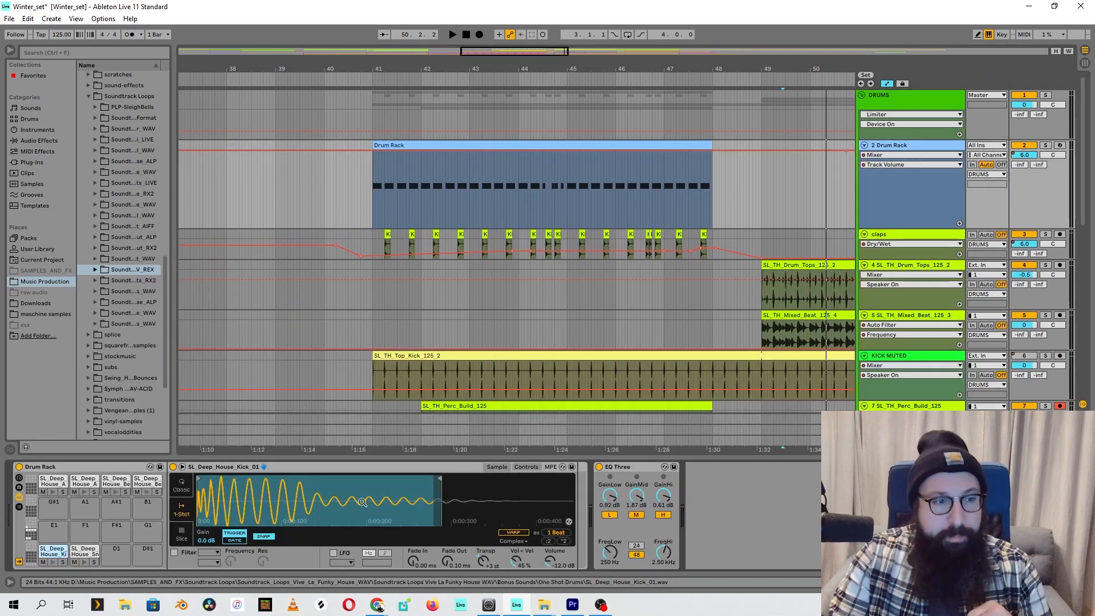
Preview the Drum Rack's four upper SL_Deep_House pads, followed by its kick and snare pads
left_click(54, 493)
left_click(84, 493)
left_click(115, 493)
left_click(145, 493)
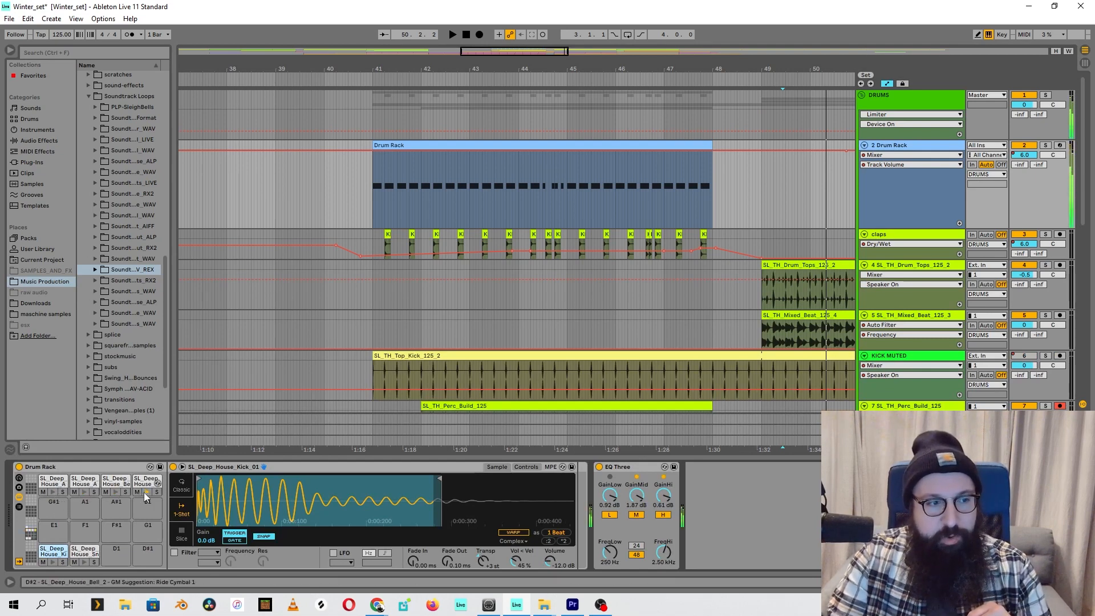
left_click(52, 563)
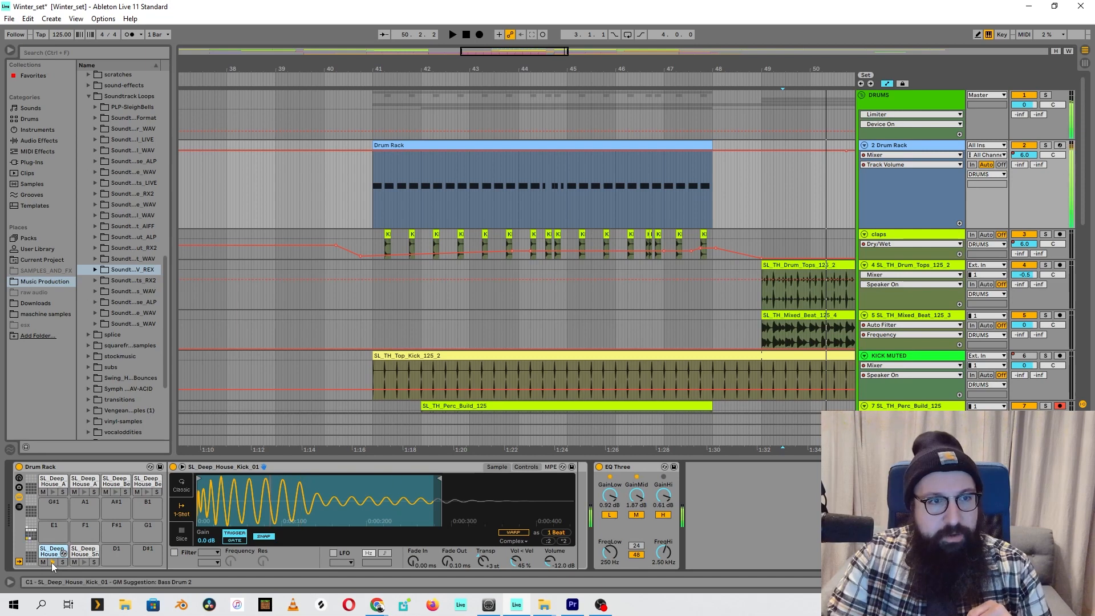
left_click(85, 562)
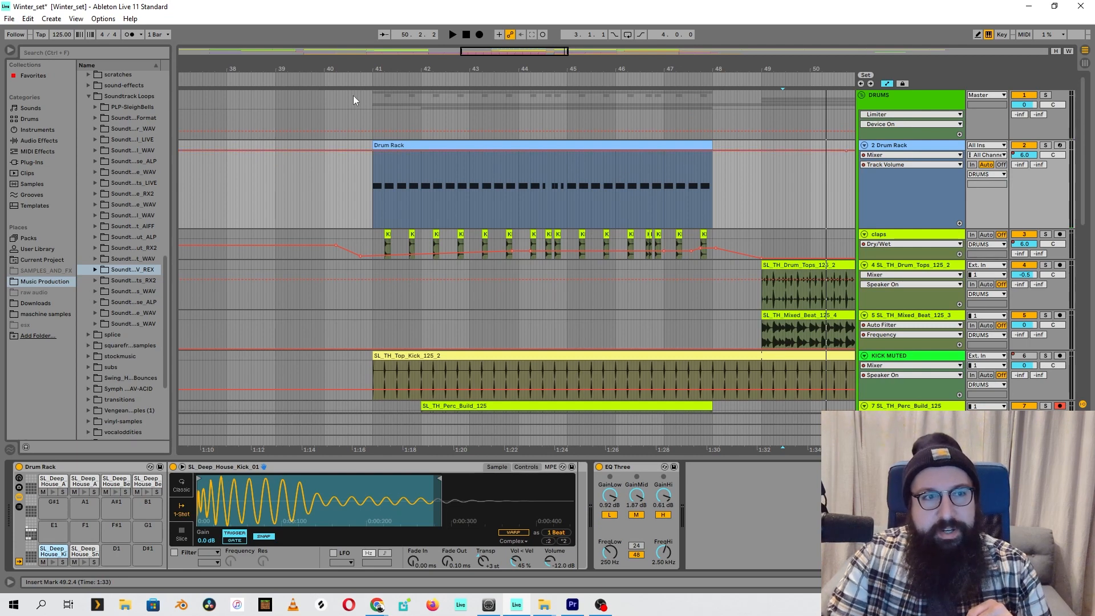
Audition the Drum Rack and claps pattern from bar 41 and bring the full arrangement into view
left_click(375, 82)
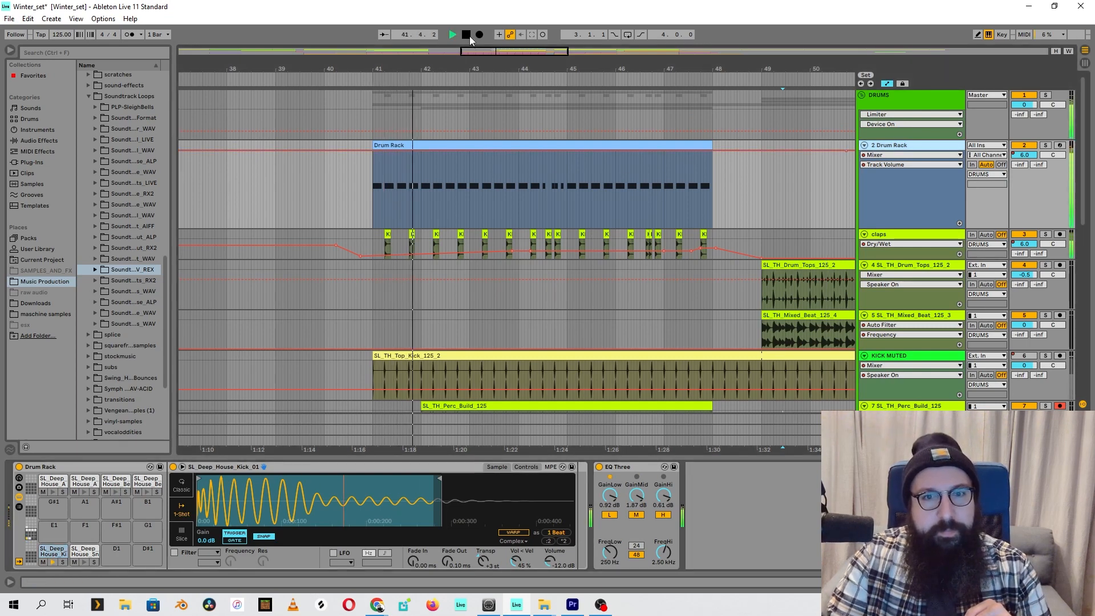
left_click(466, 34)
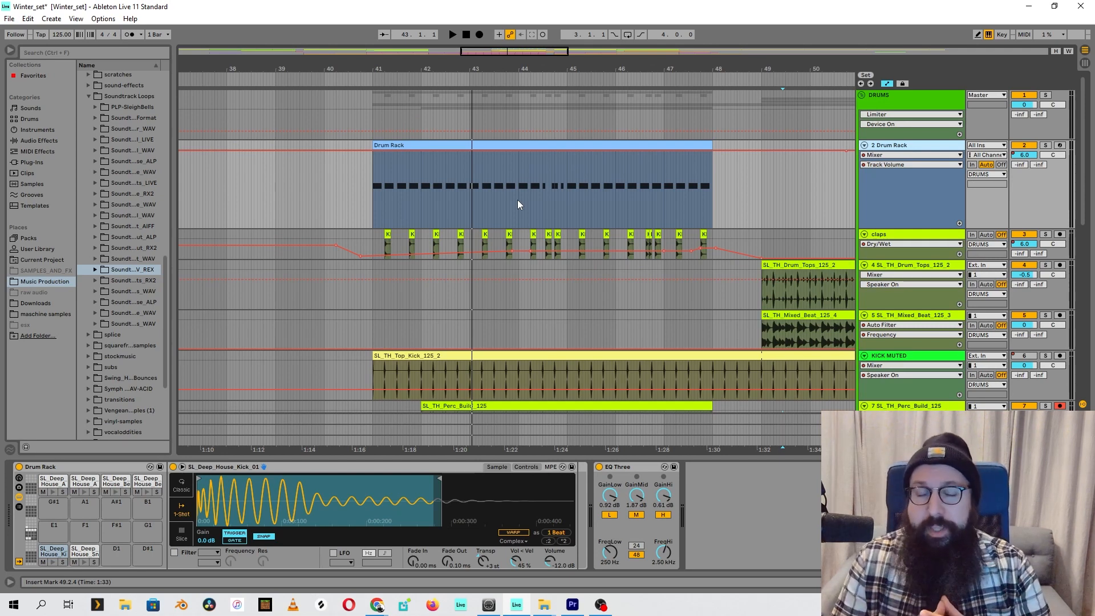
left_click_drag(603, 63, 603, 12)
scroll(456, 296, "down", 5)
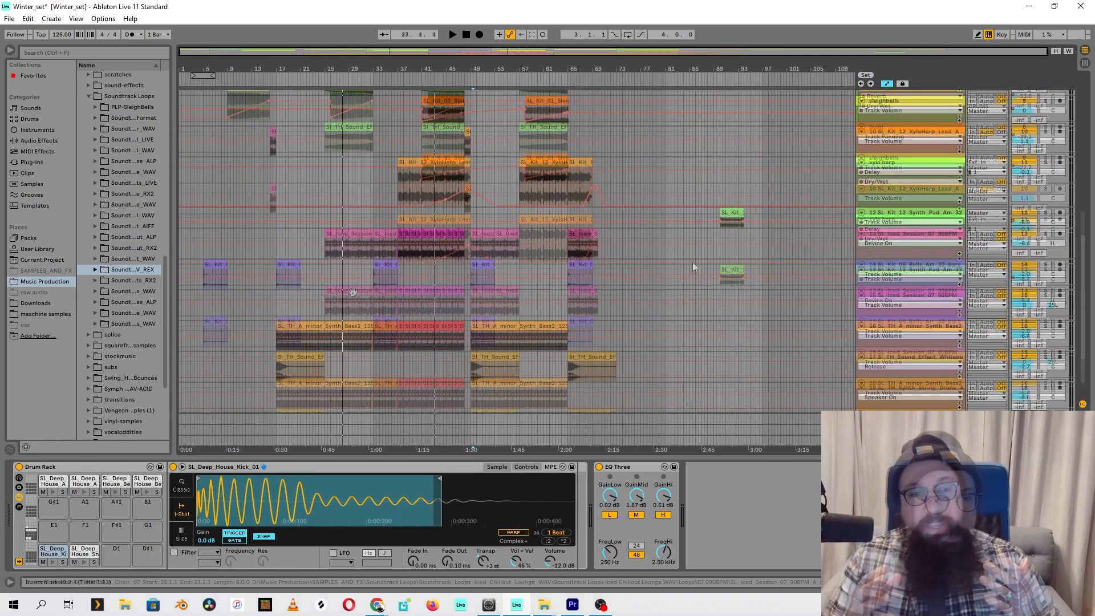